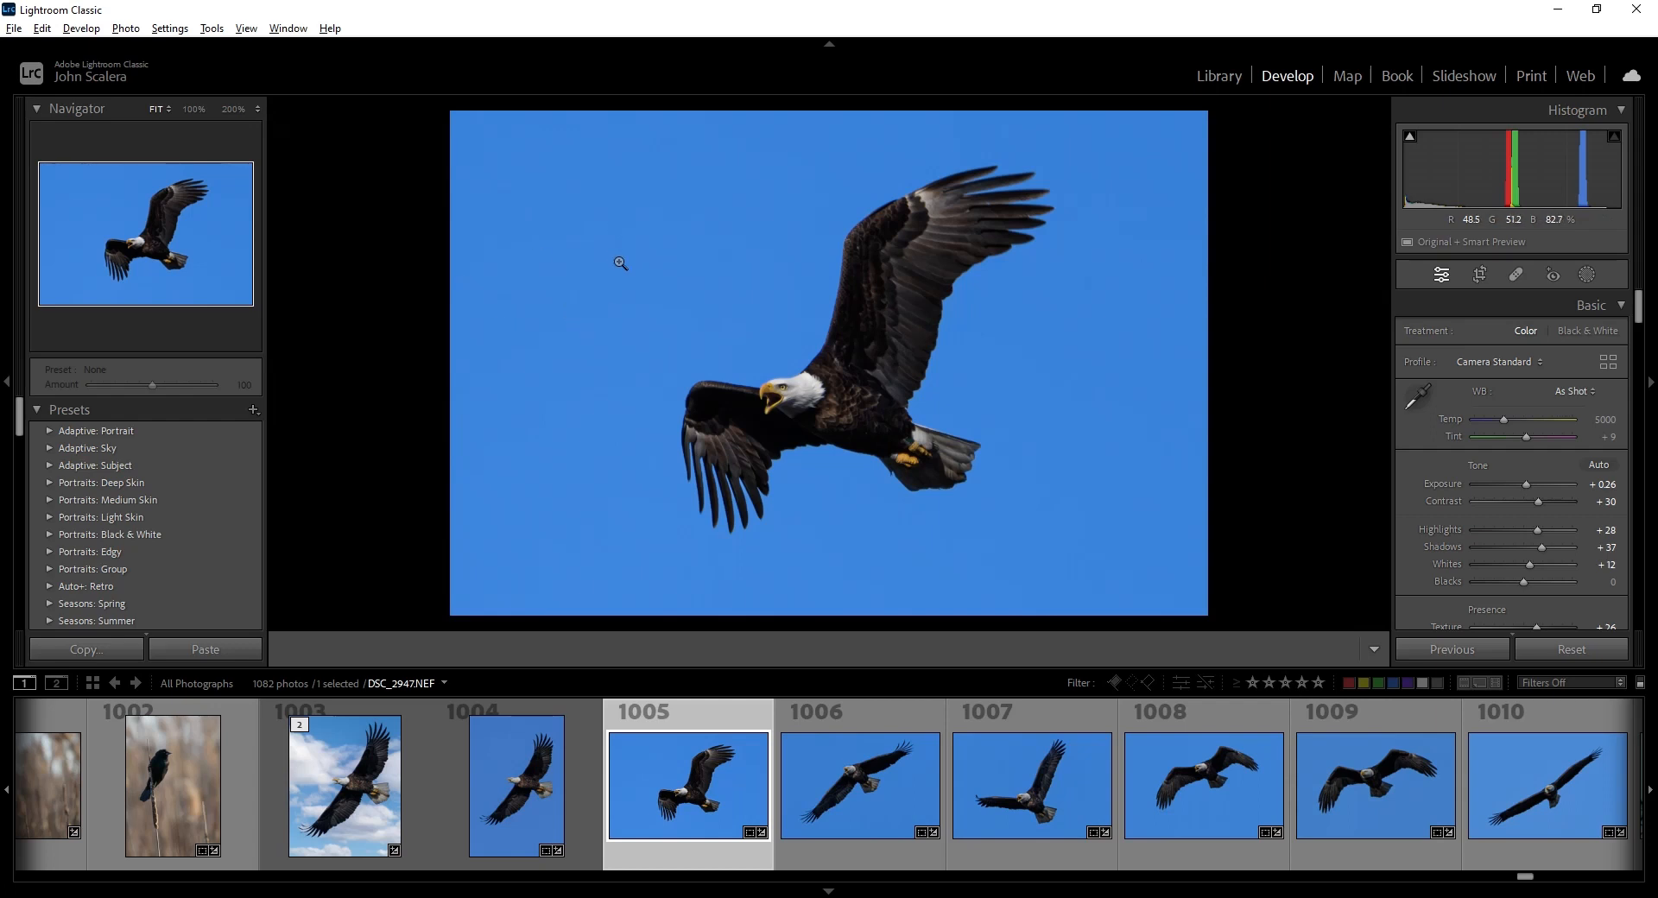
Select the eagle photo DSC_2946.NEF in the filmstrip and open its export settings.
click(898, 808)
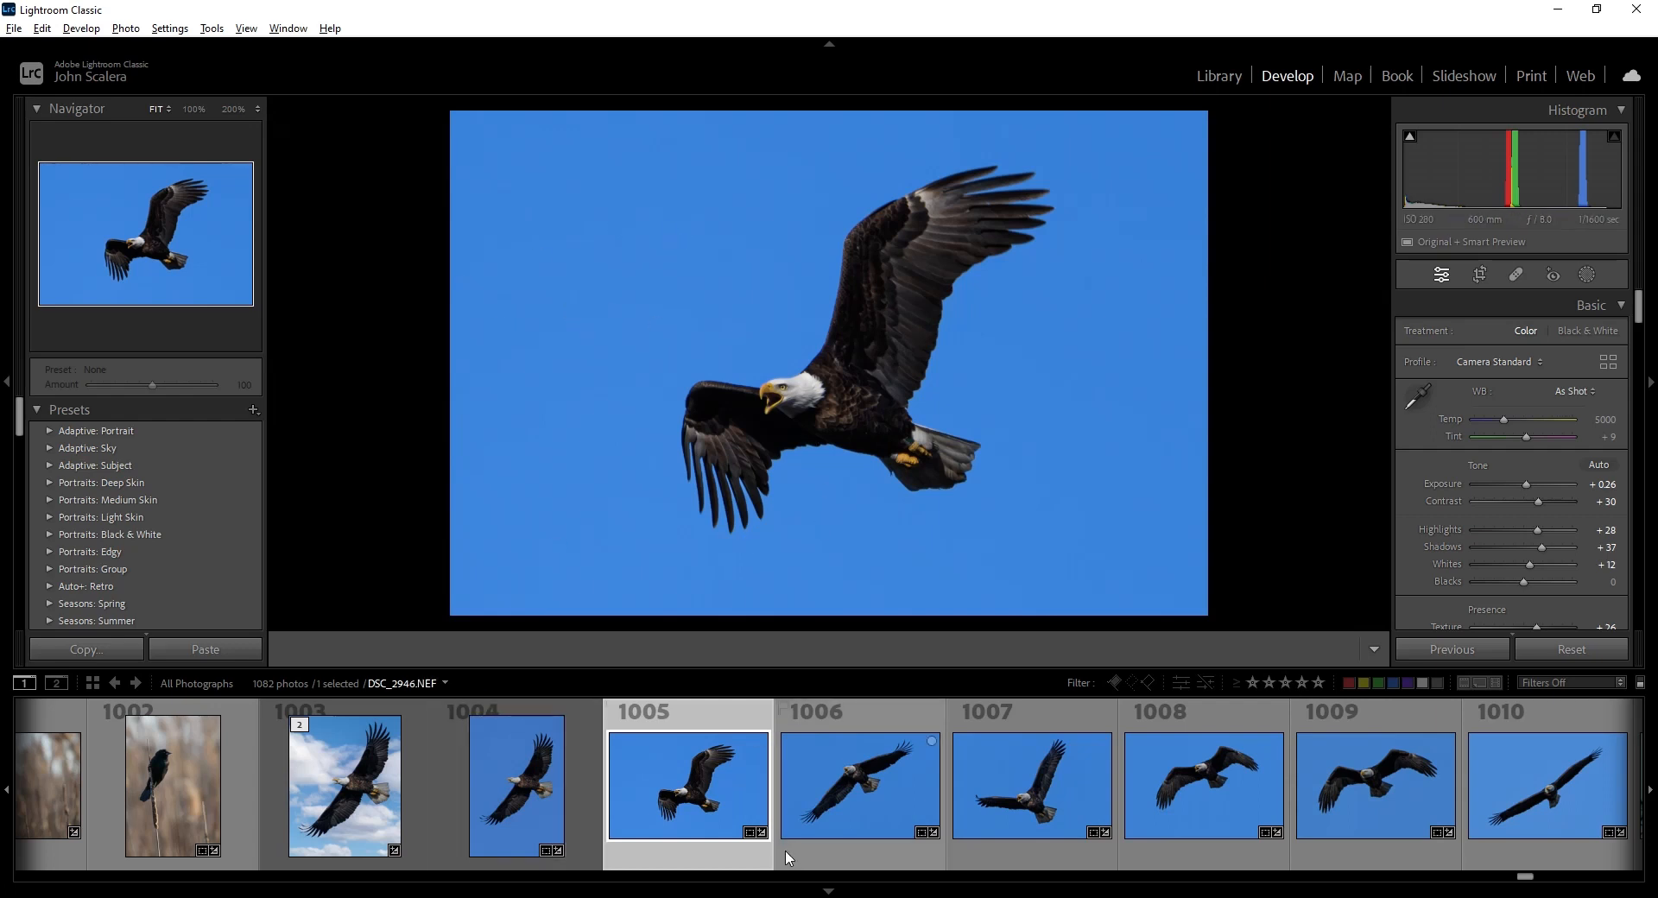
click(704, 803)
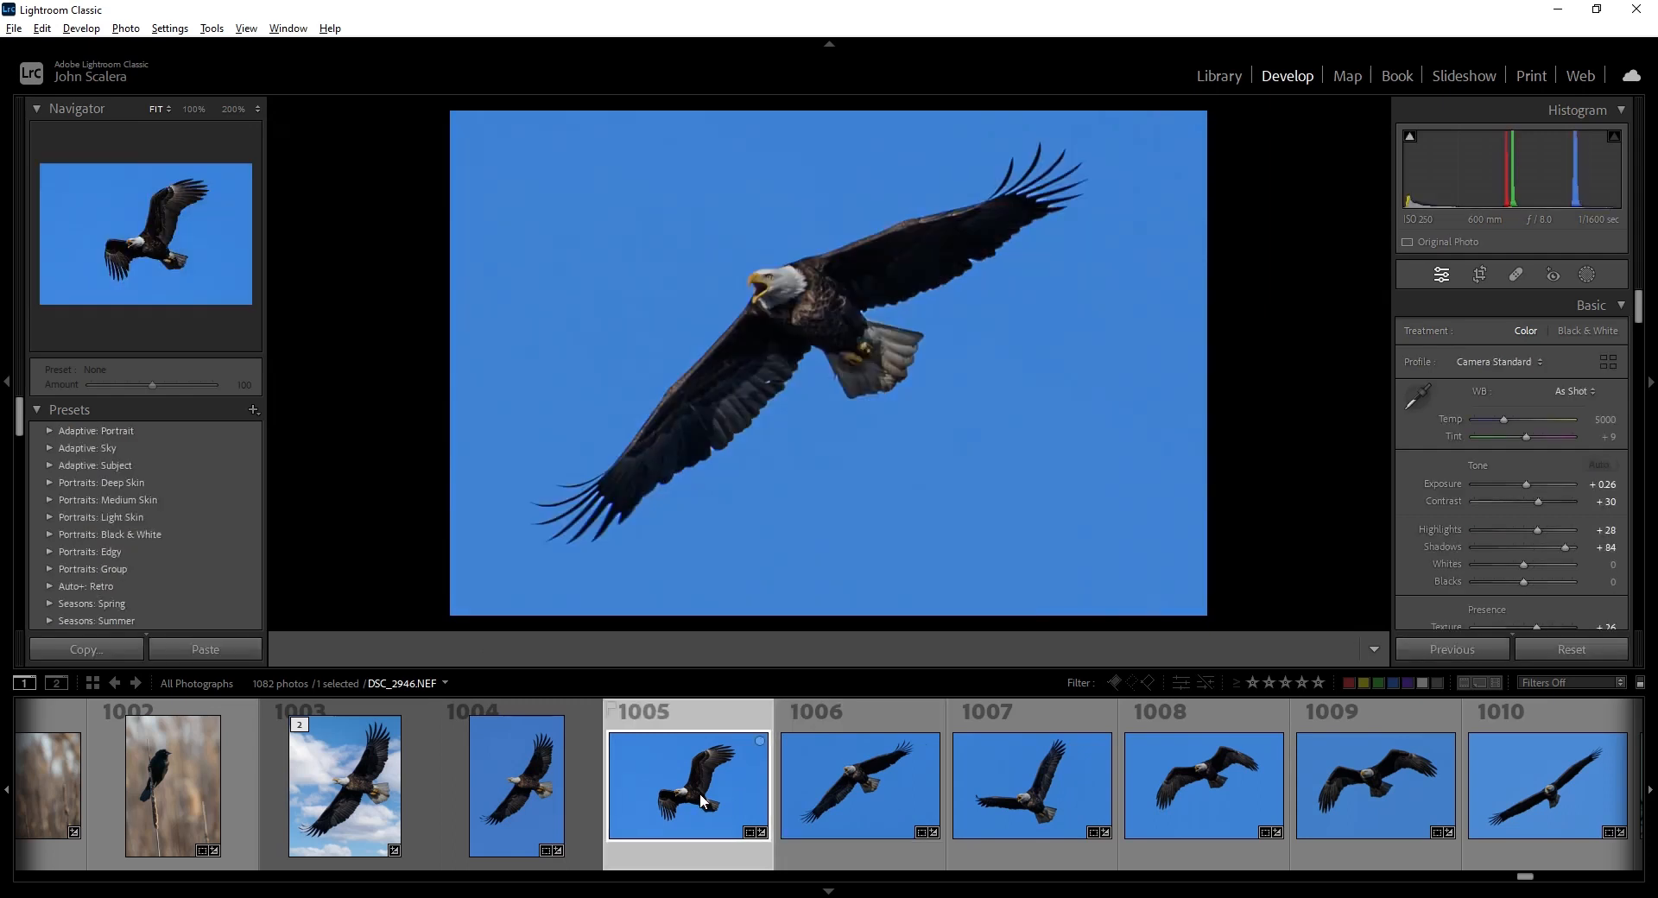
click(851, 706)
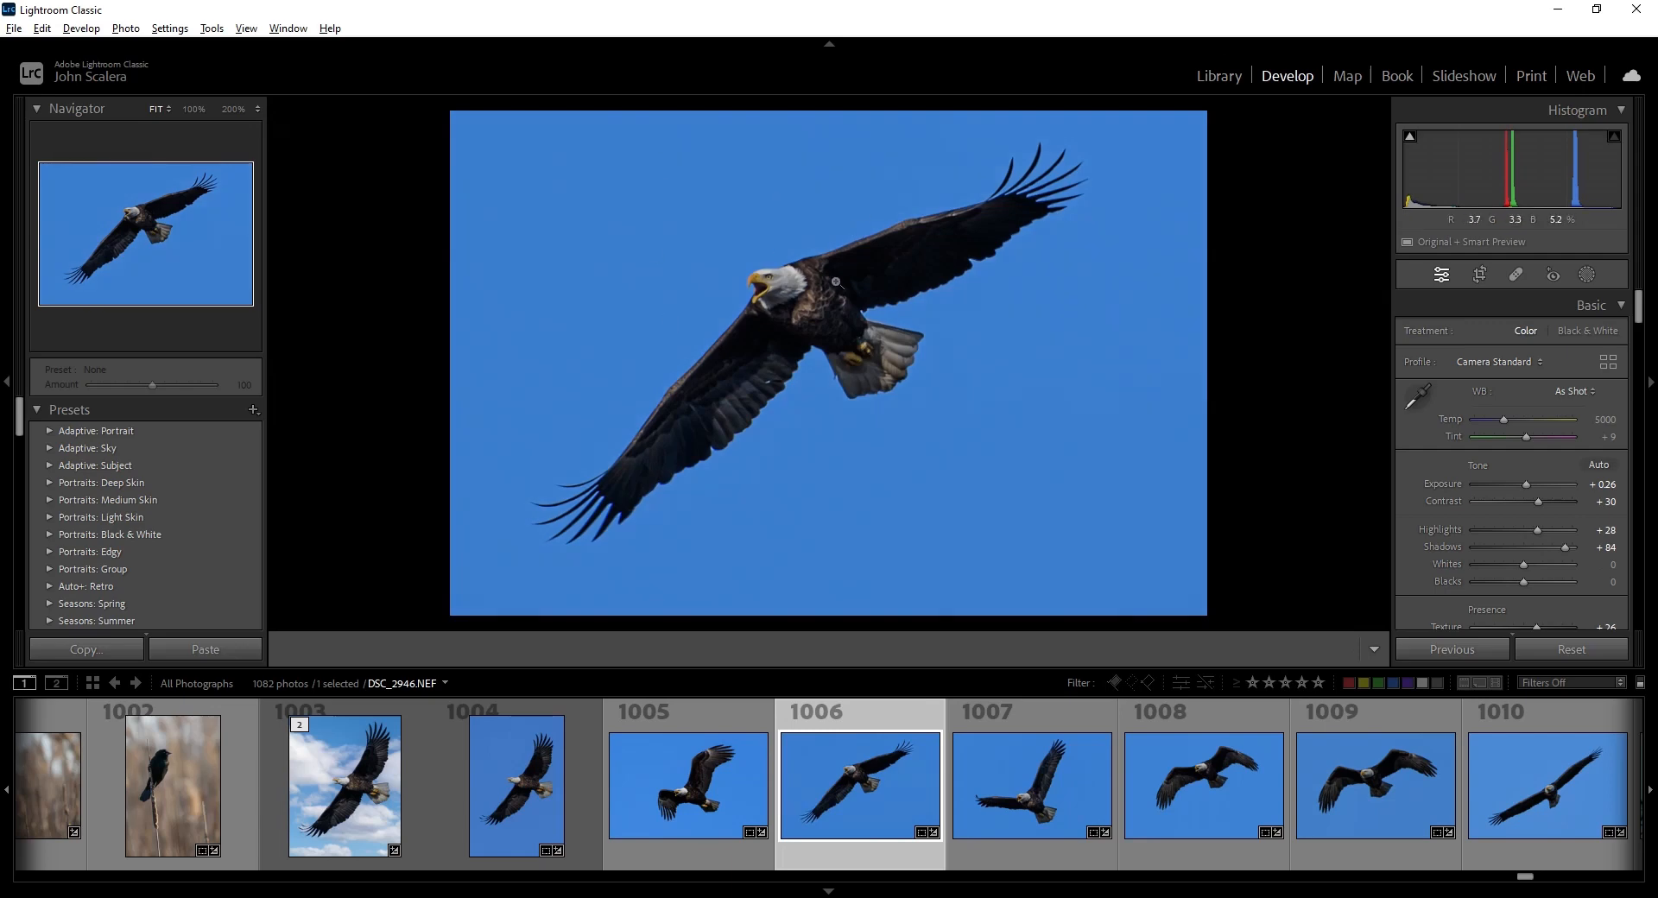
right_click(771, 239)
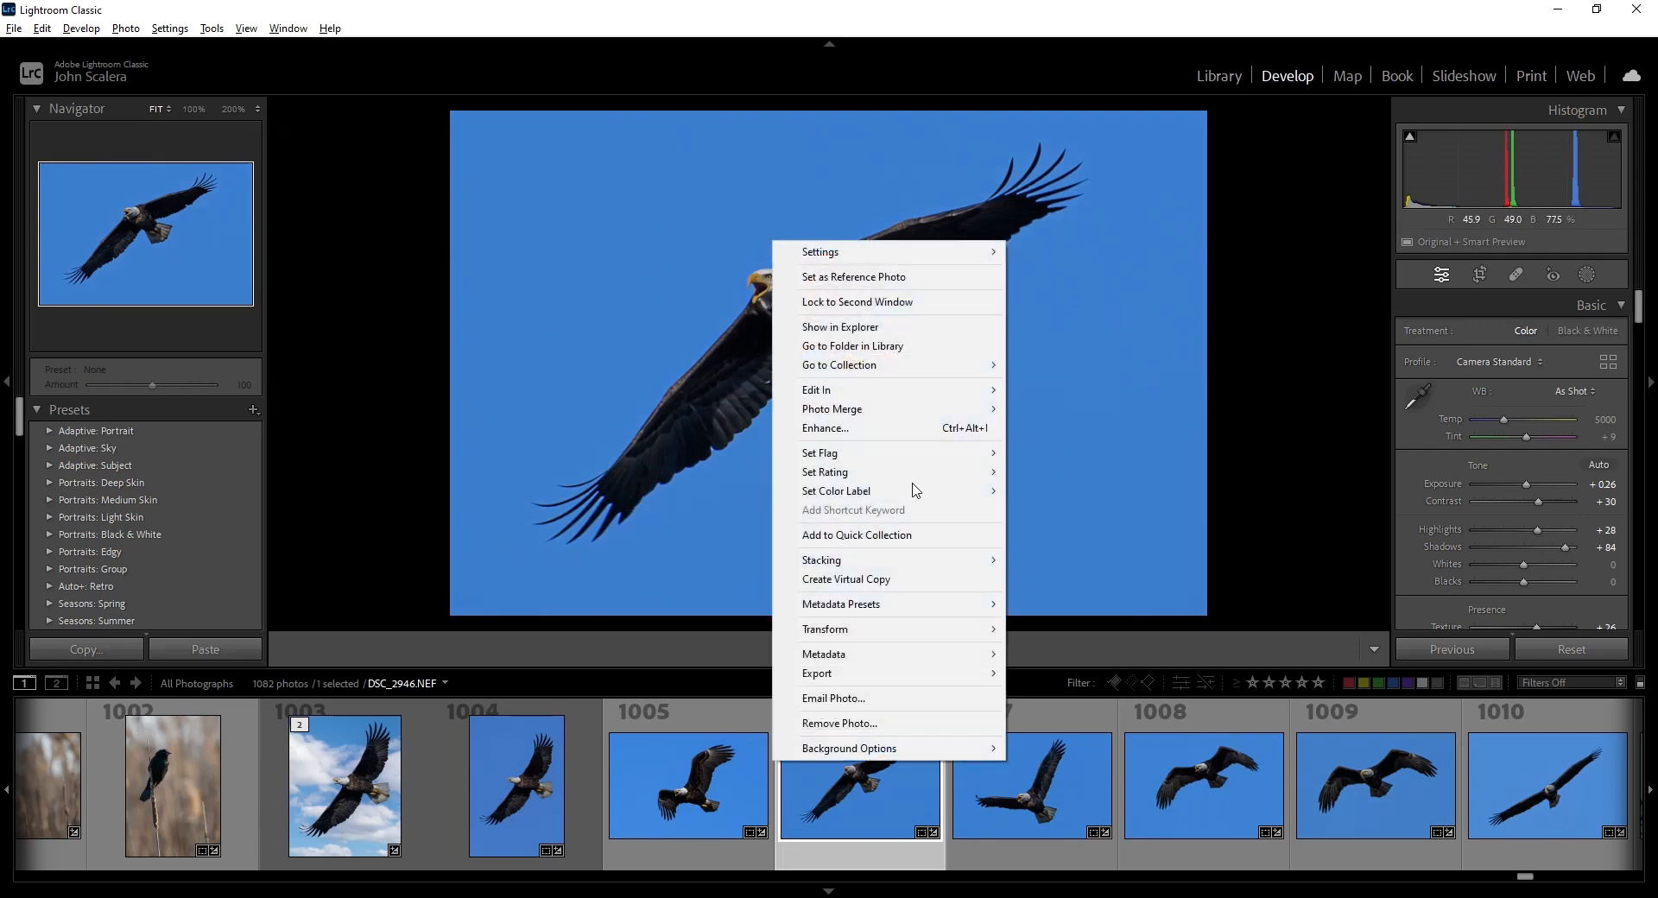
mouse_move(877, 675)
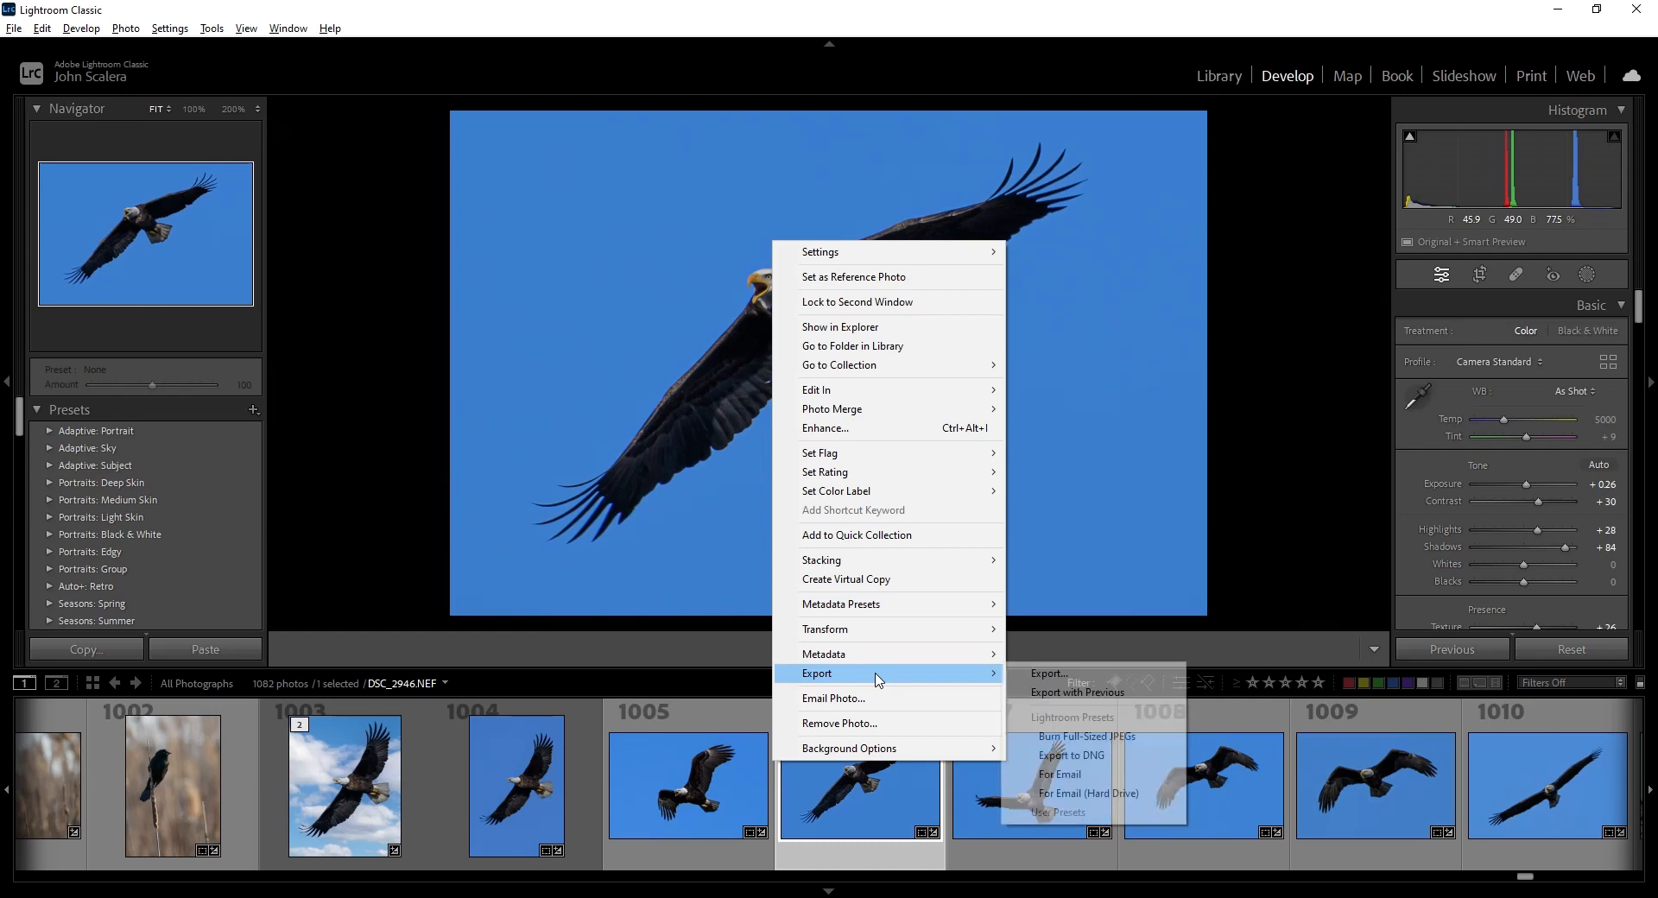
click(1083, 683)
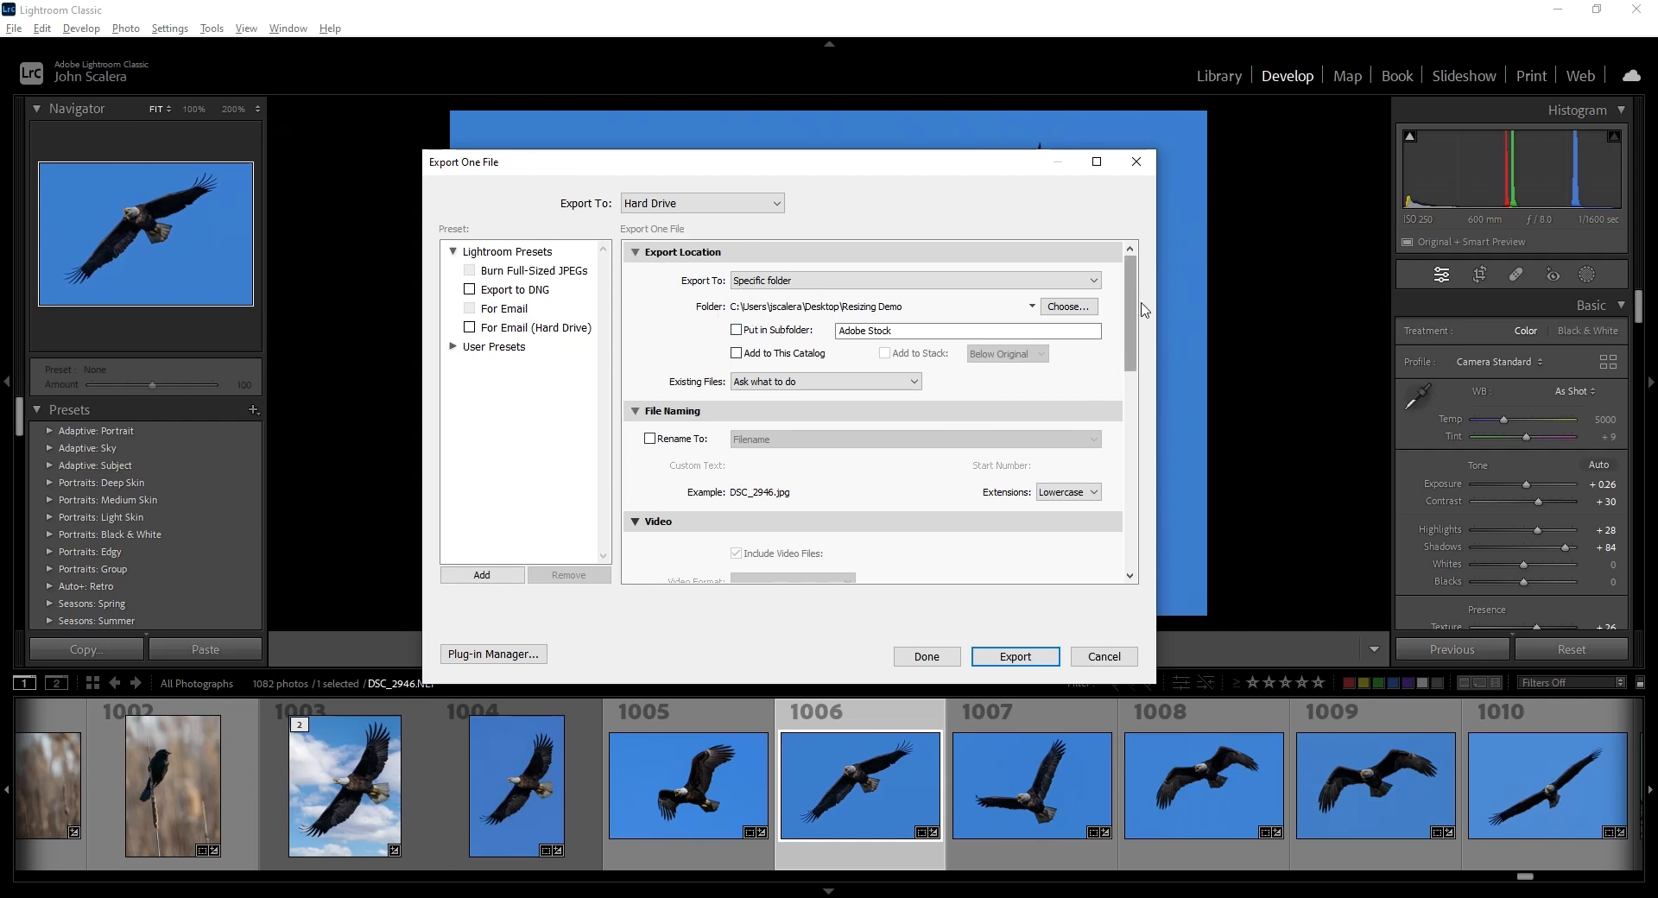
Set the export file settings to JPEG format, quality 100 and the sRGB color space.
drag(1130, 311, 1130, 439)
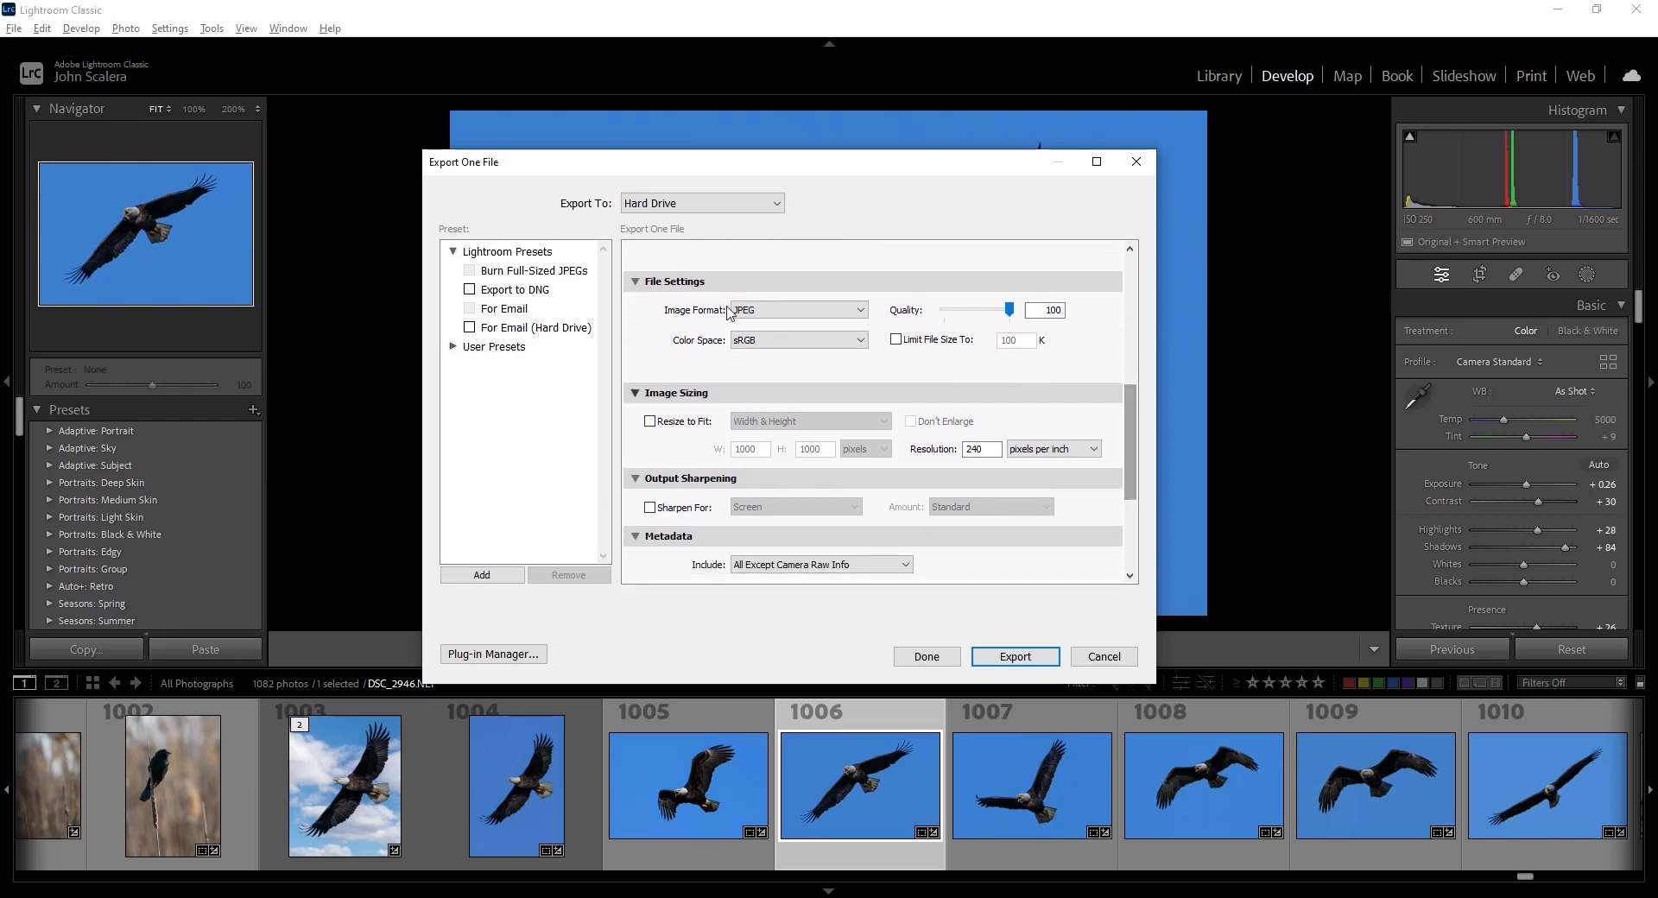
click(758, 311)
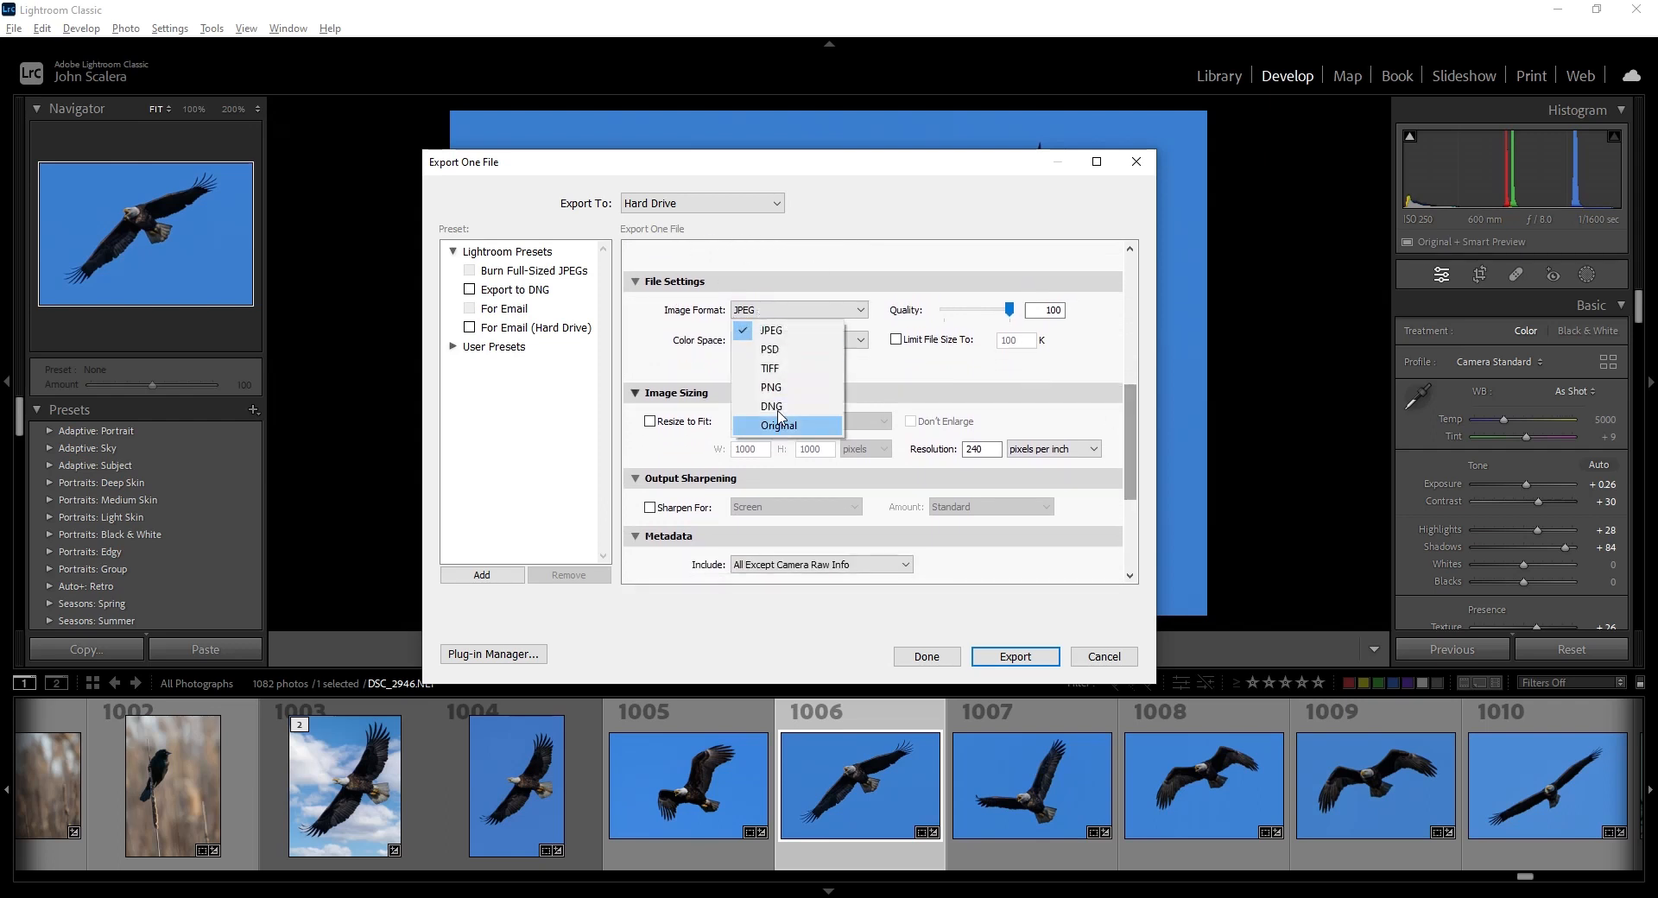
click(772, 333)
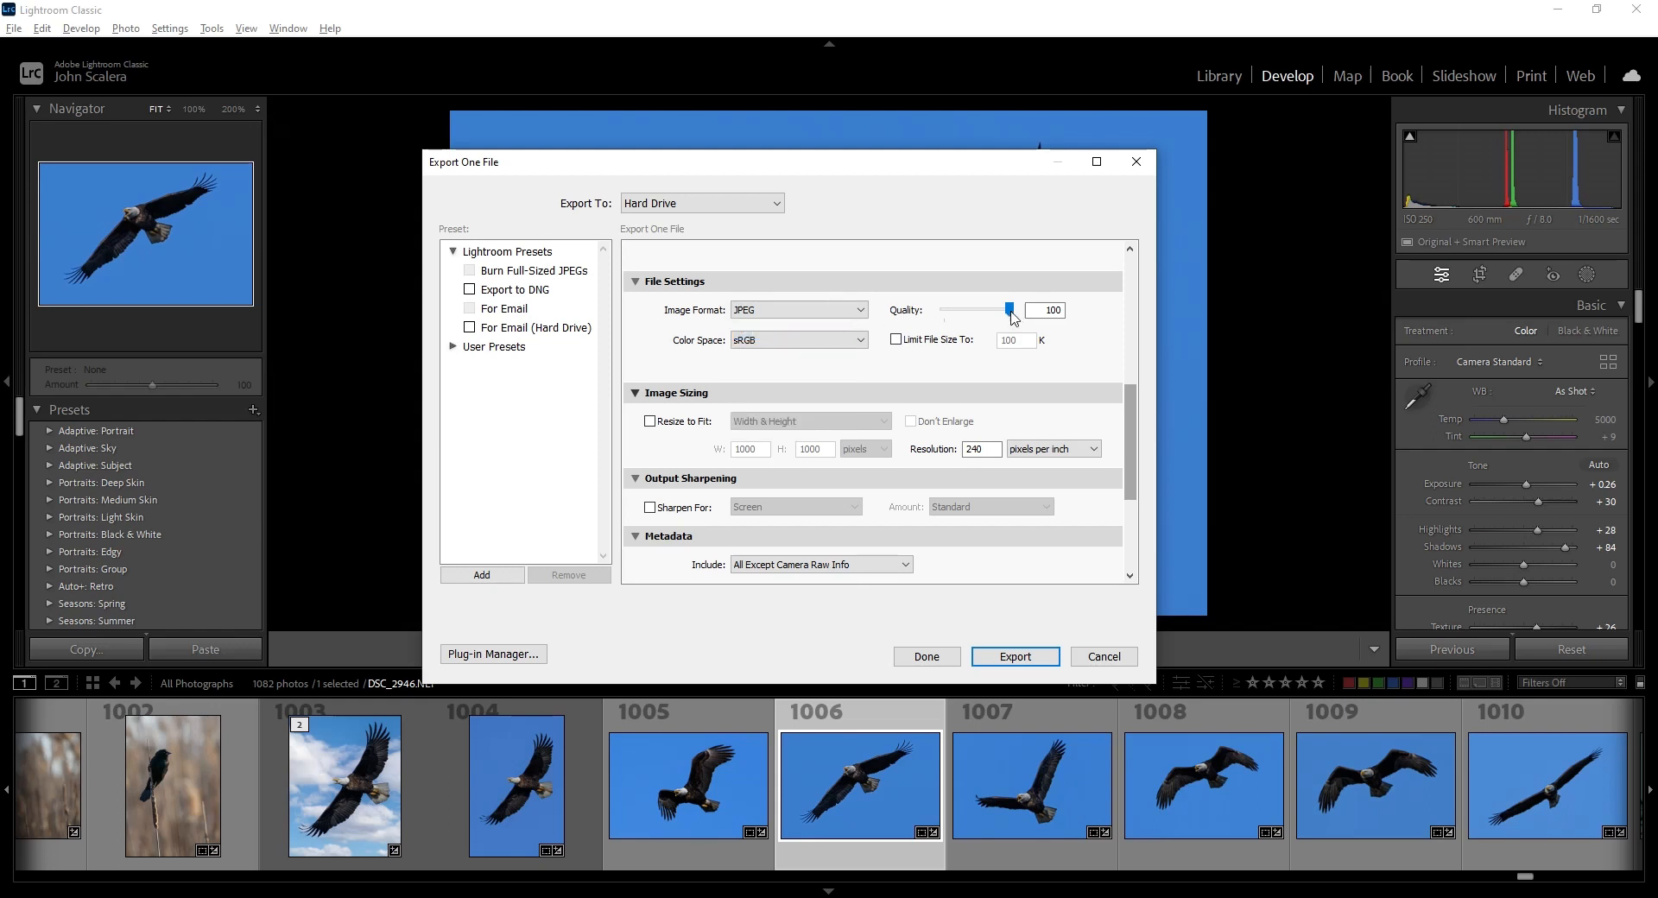
mouse_move(1009, 312)
mouse_down()
mouse_move(955, 311)
mouse_move(1020, 311)
mouse_up()
click(757, 340)
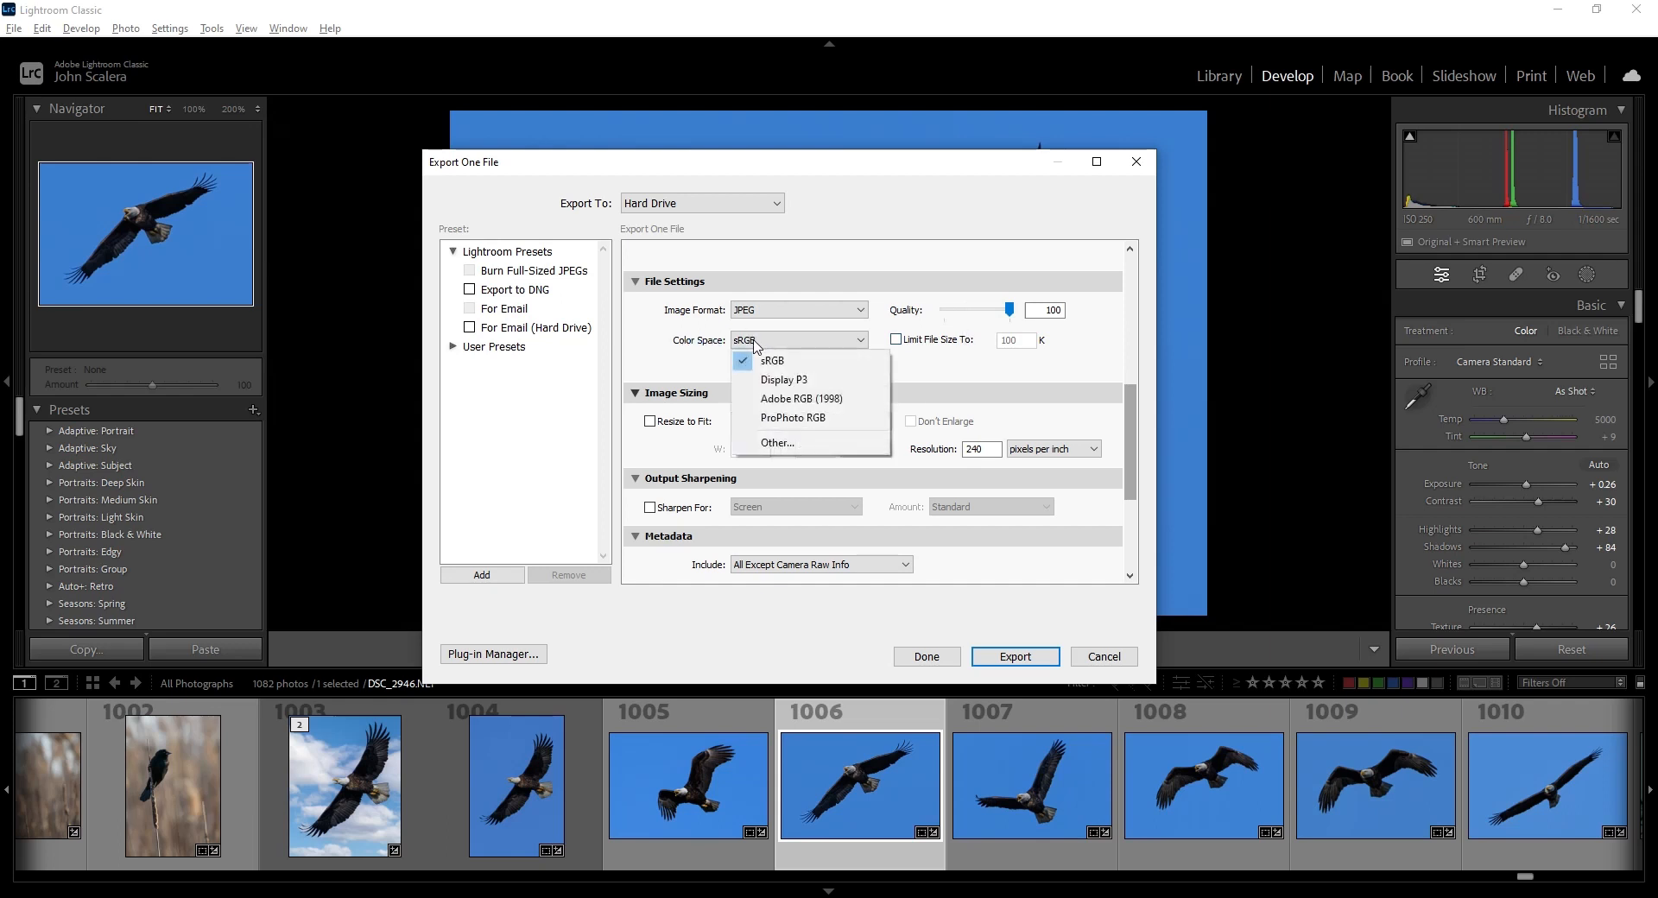
click(789, 363)
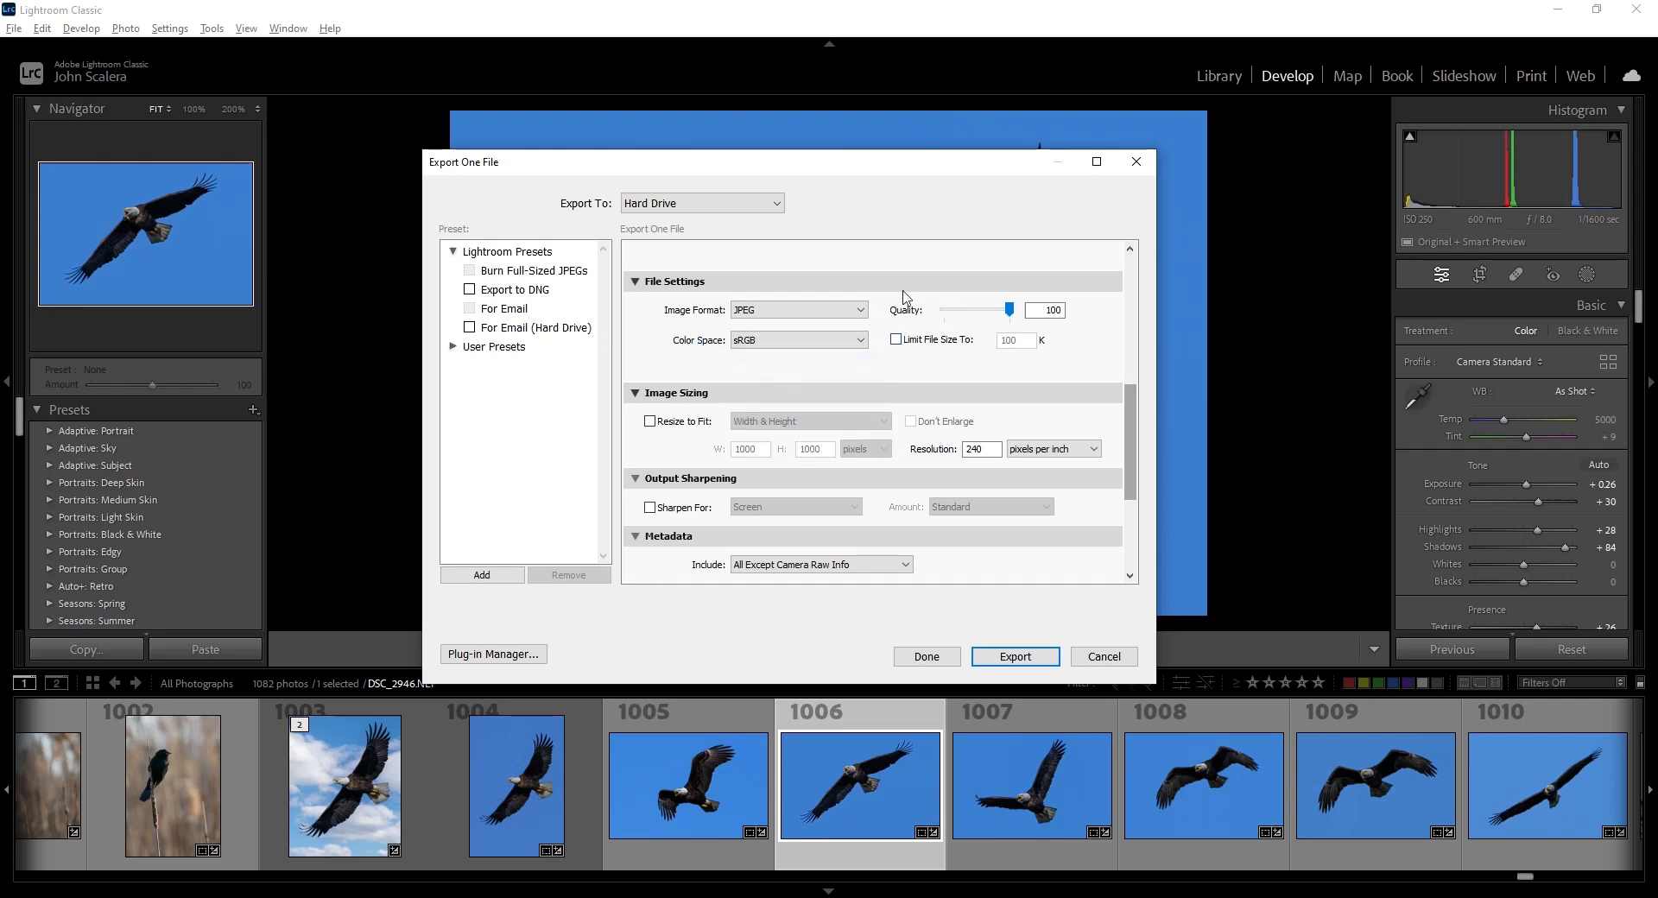
Enable resizing to fit the long edge and set it to 1050 pixels.
click(650, 422)
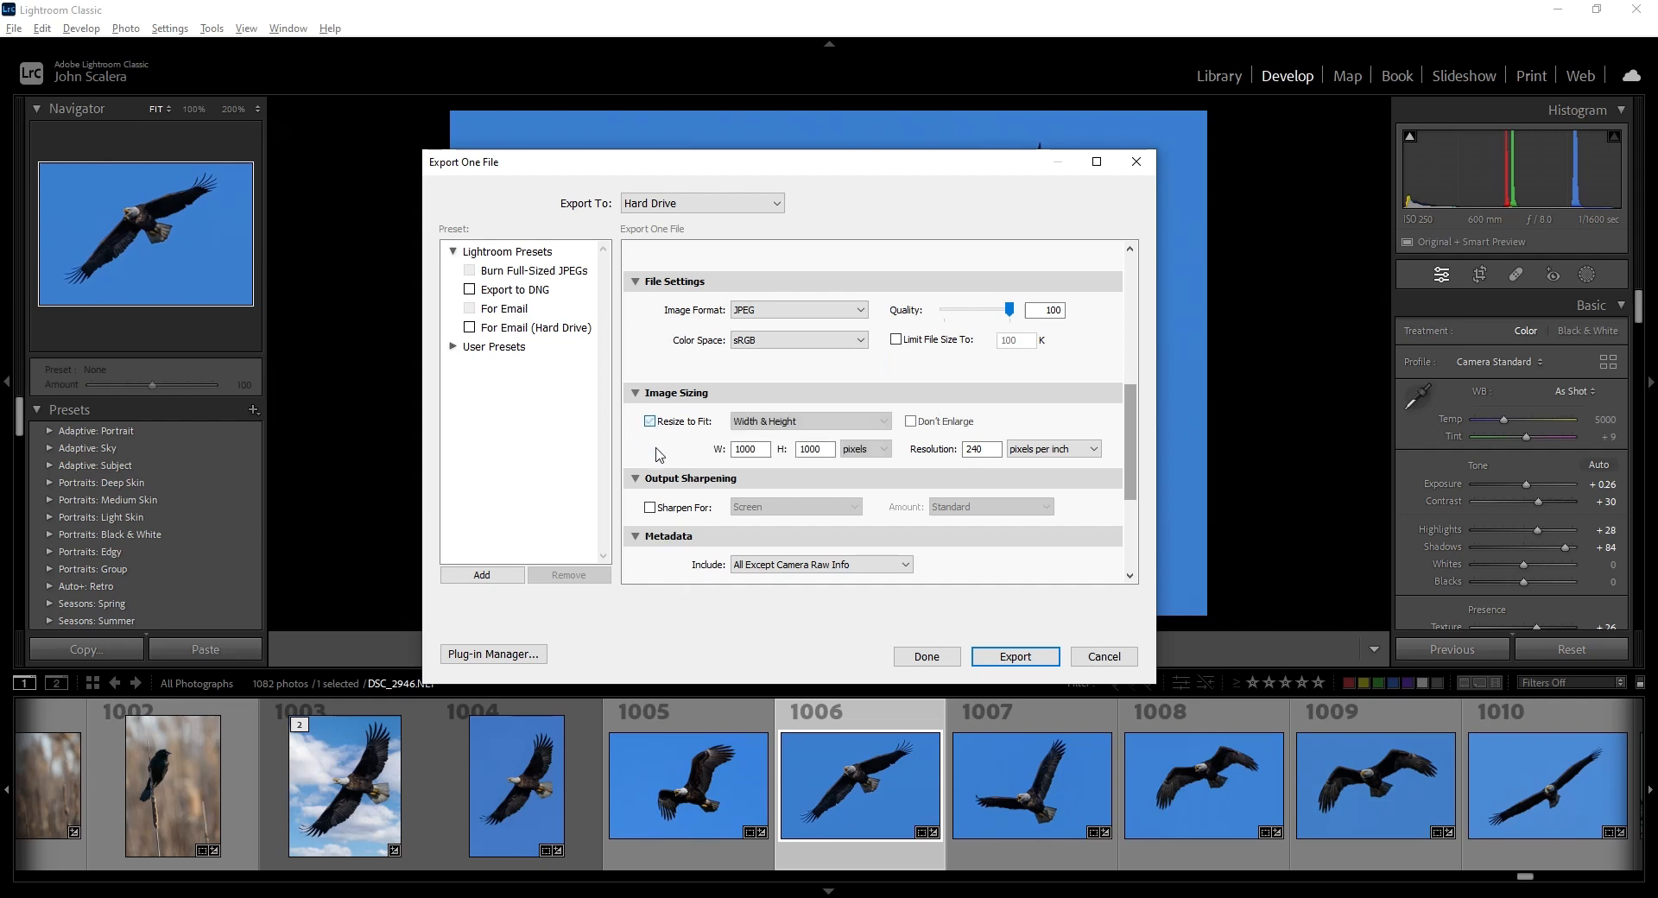
click(801, 425)
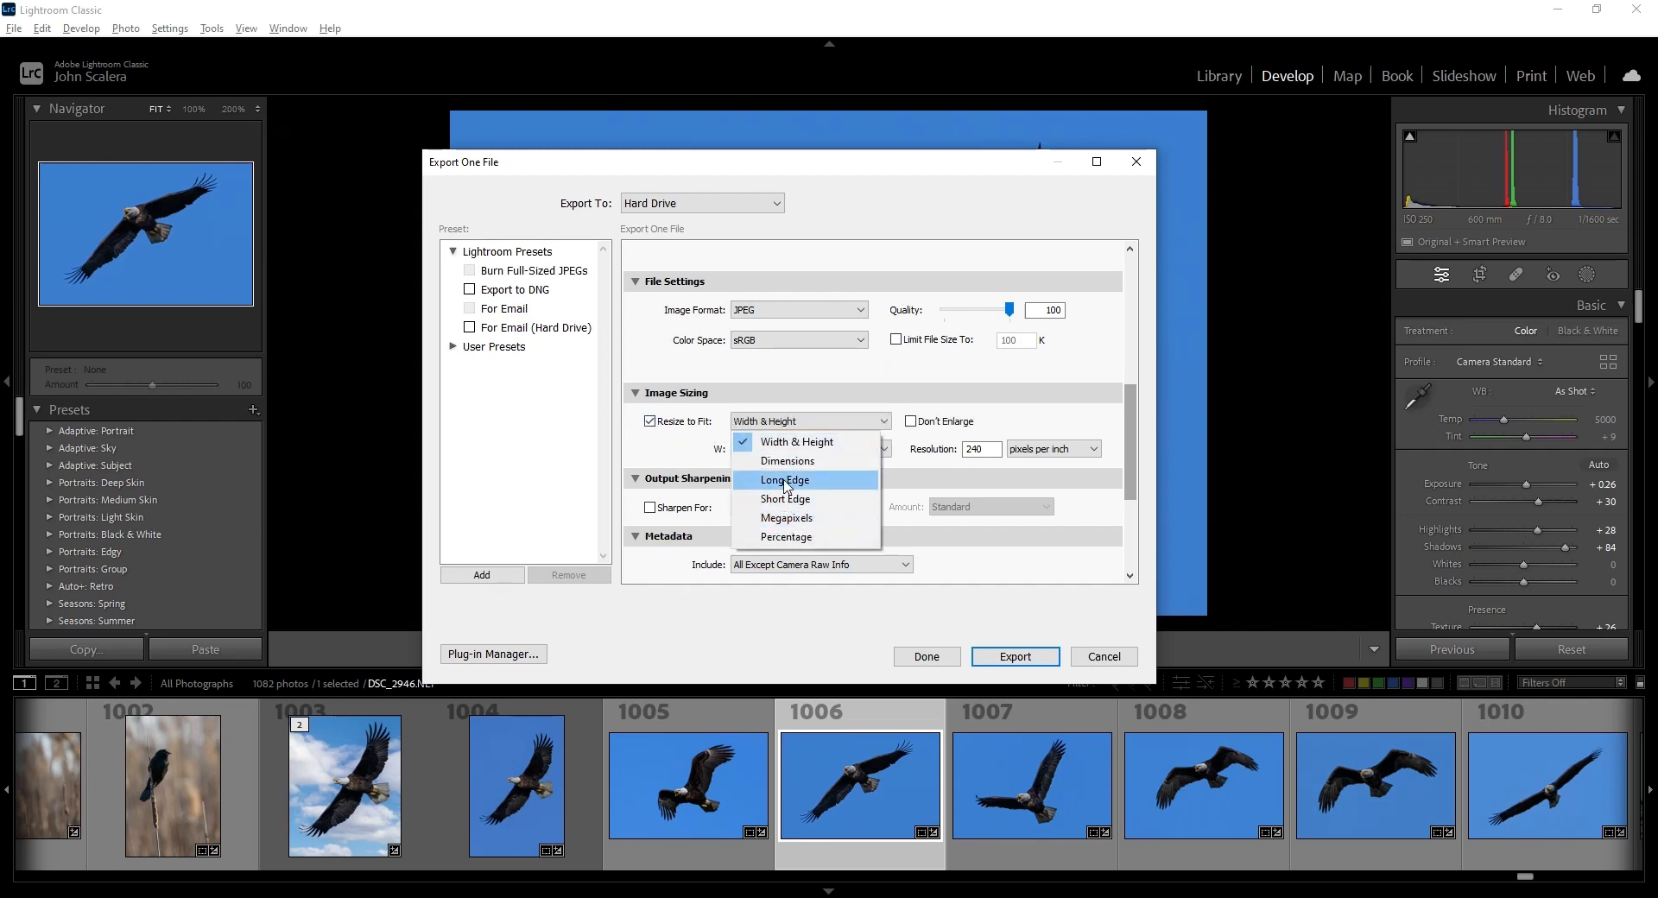
click(786, 480)
click(828, 447)
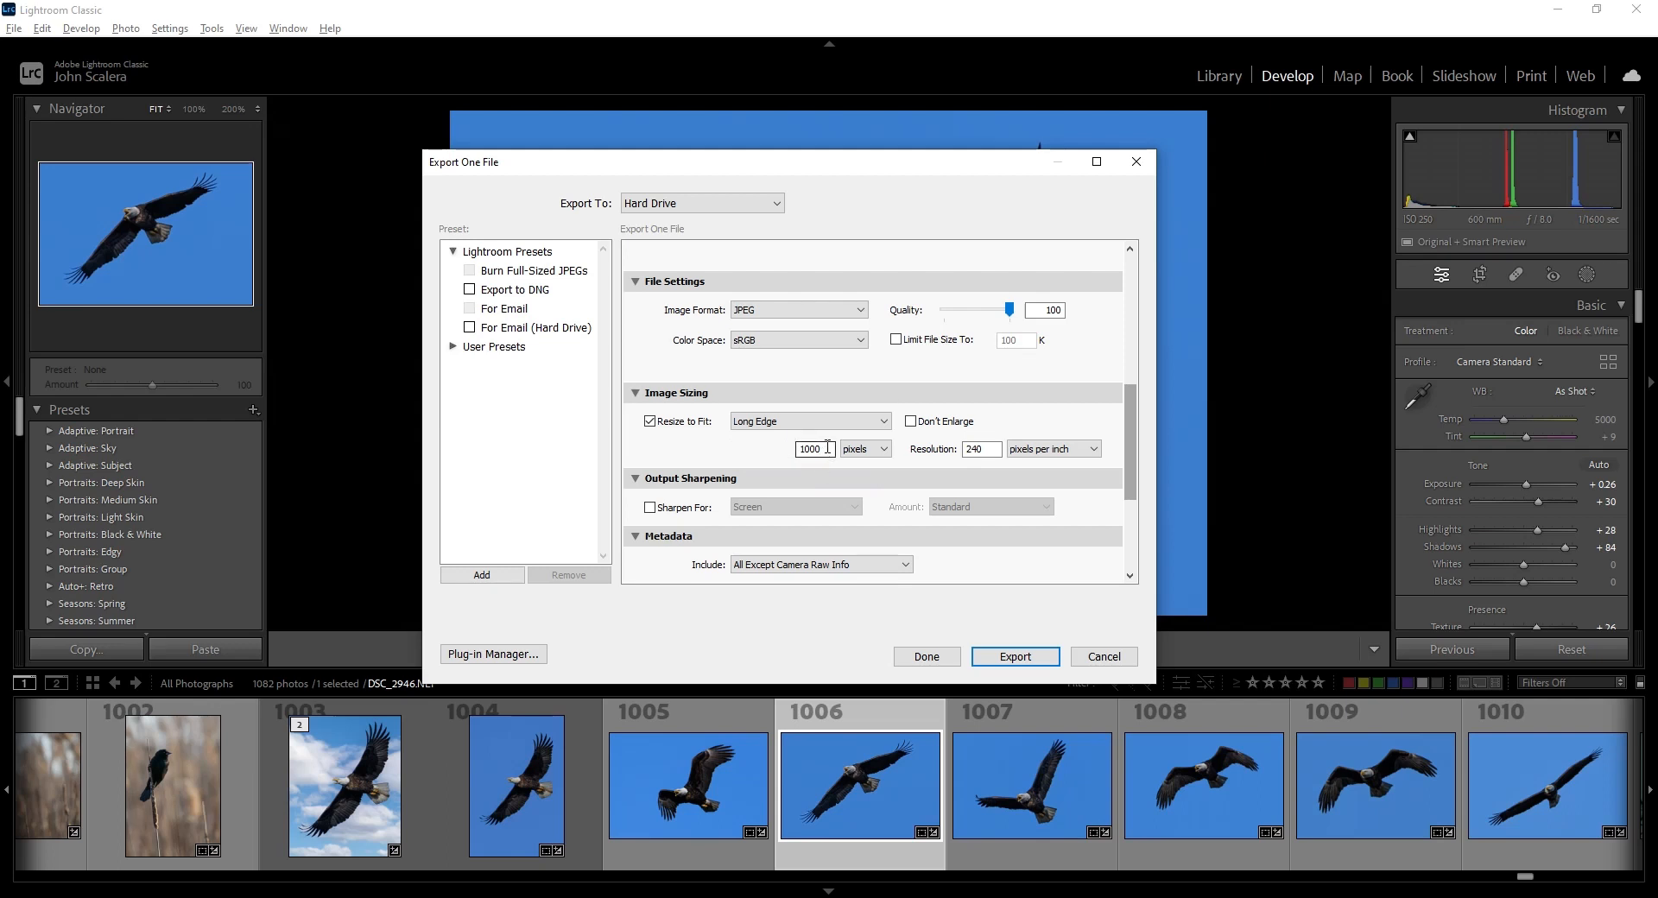
double_click(828, 446)
text(10)
Set the export location to the specific folder Resizing Demo on the desktop and export the photo.
drag(1133, 450, 1143, 519)
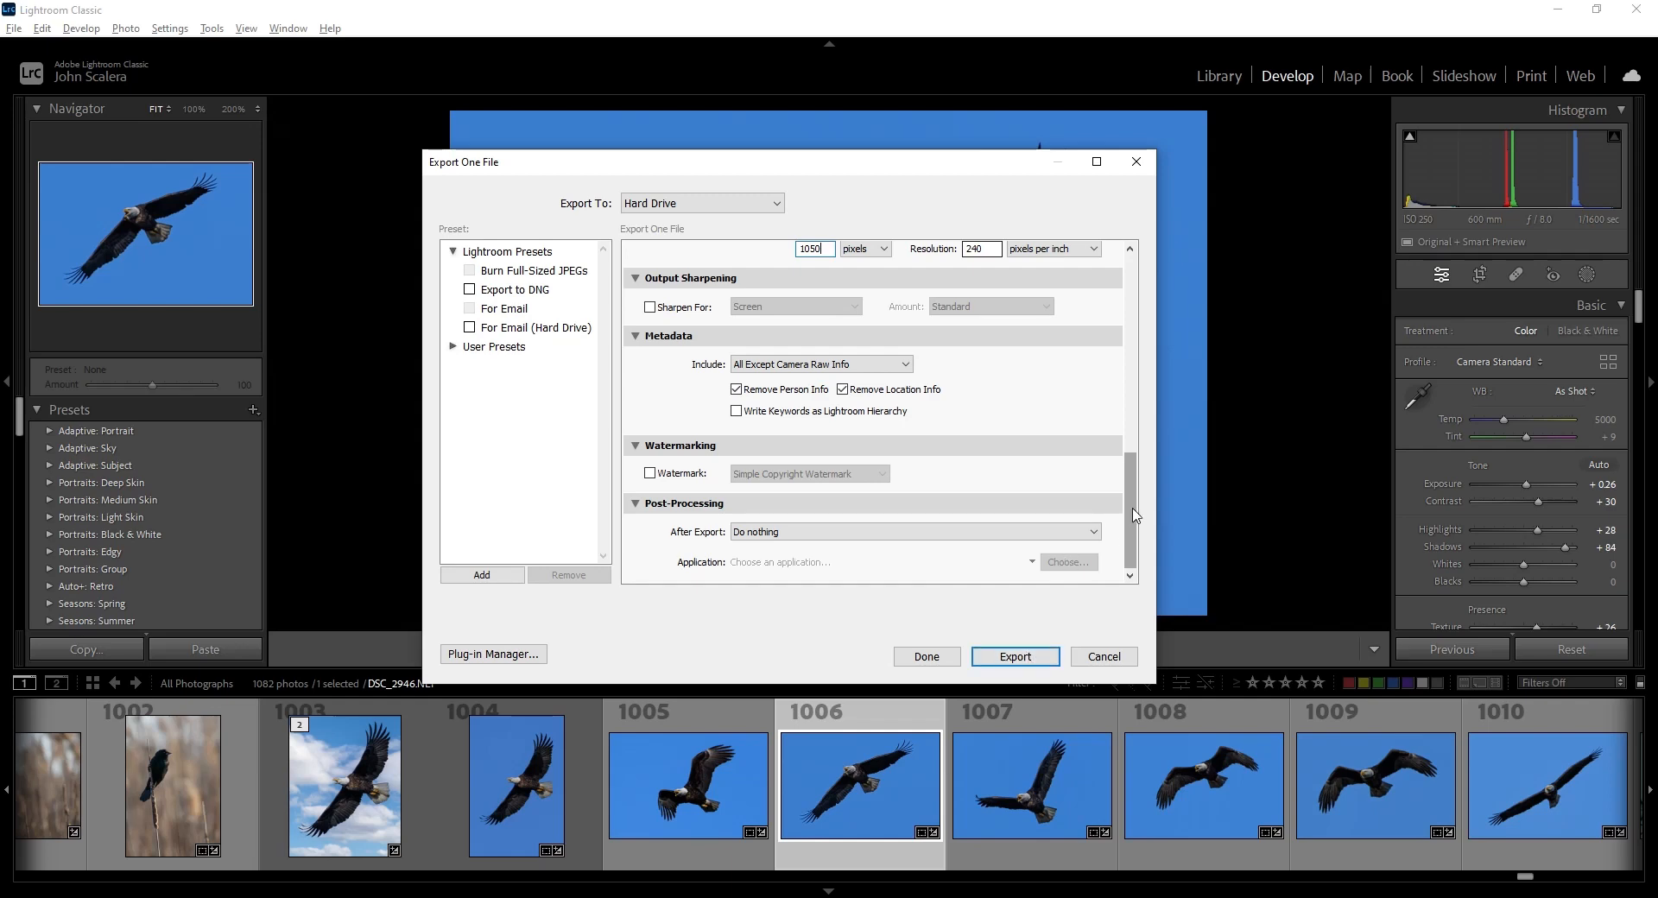
drag(1135, 518, 1120, 286)
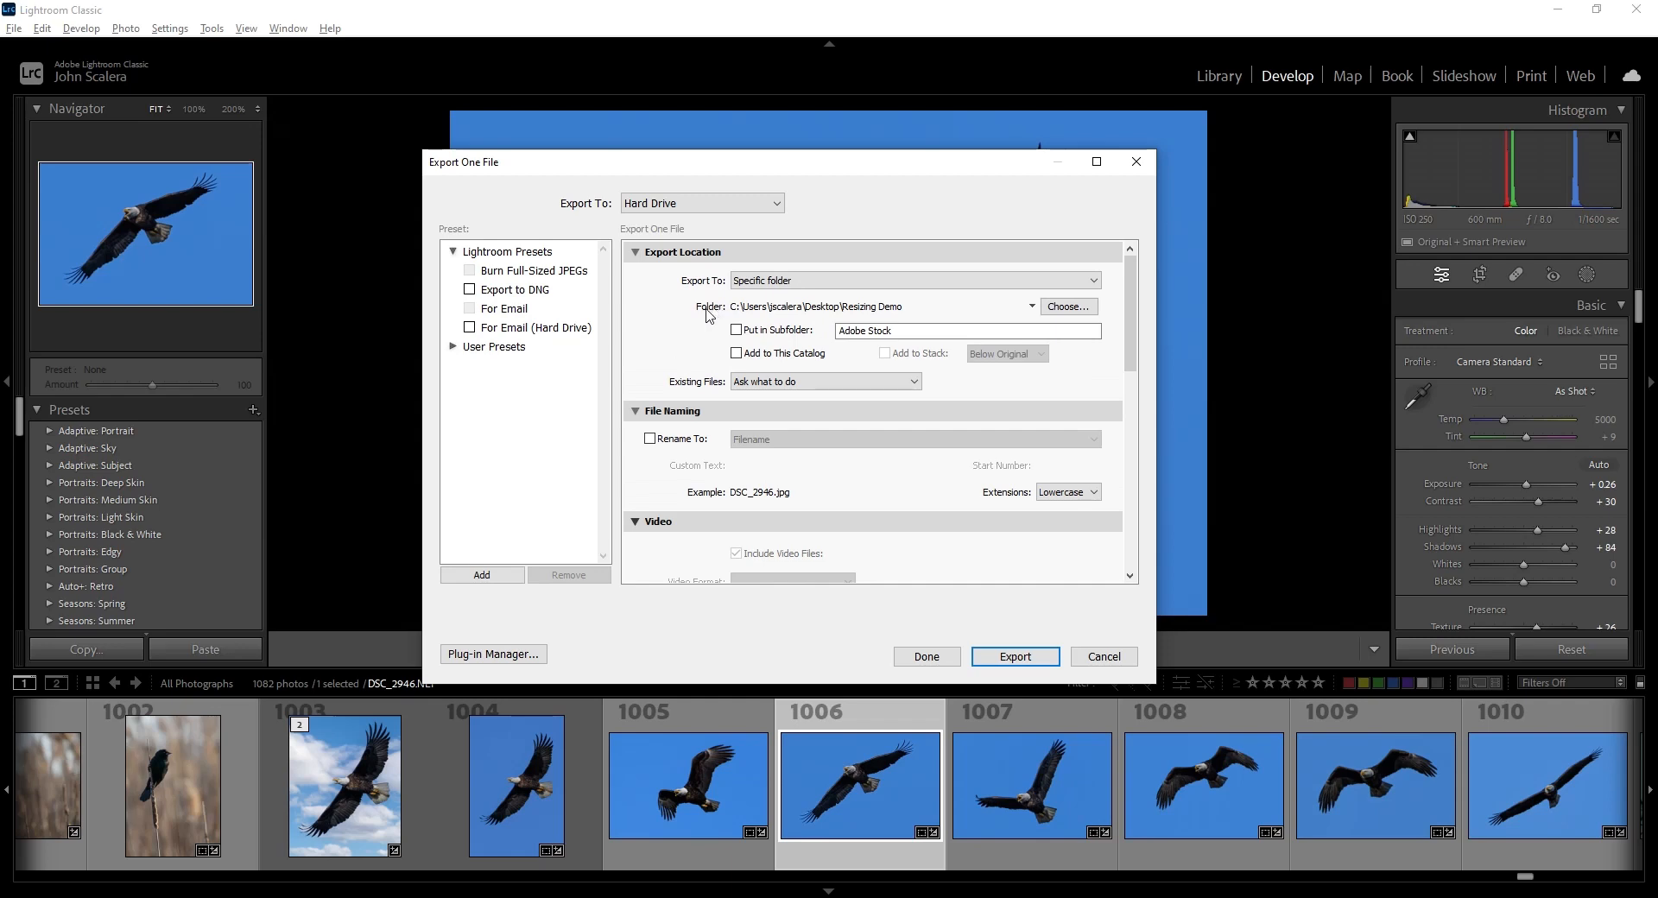
click(772, 280)
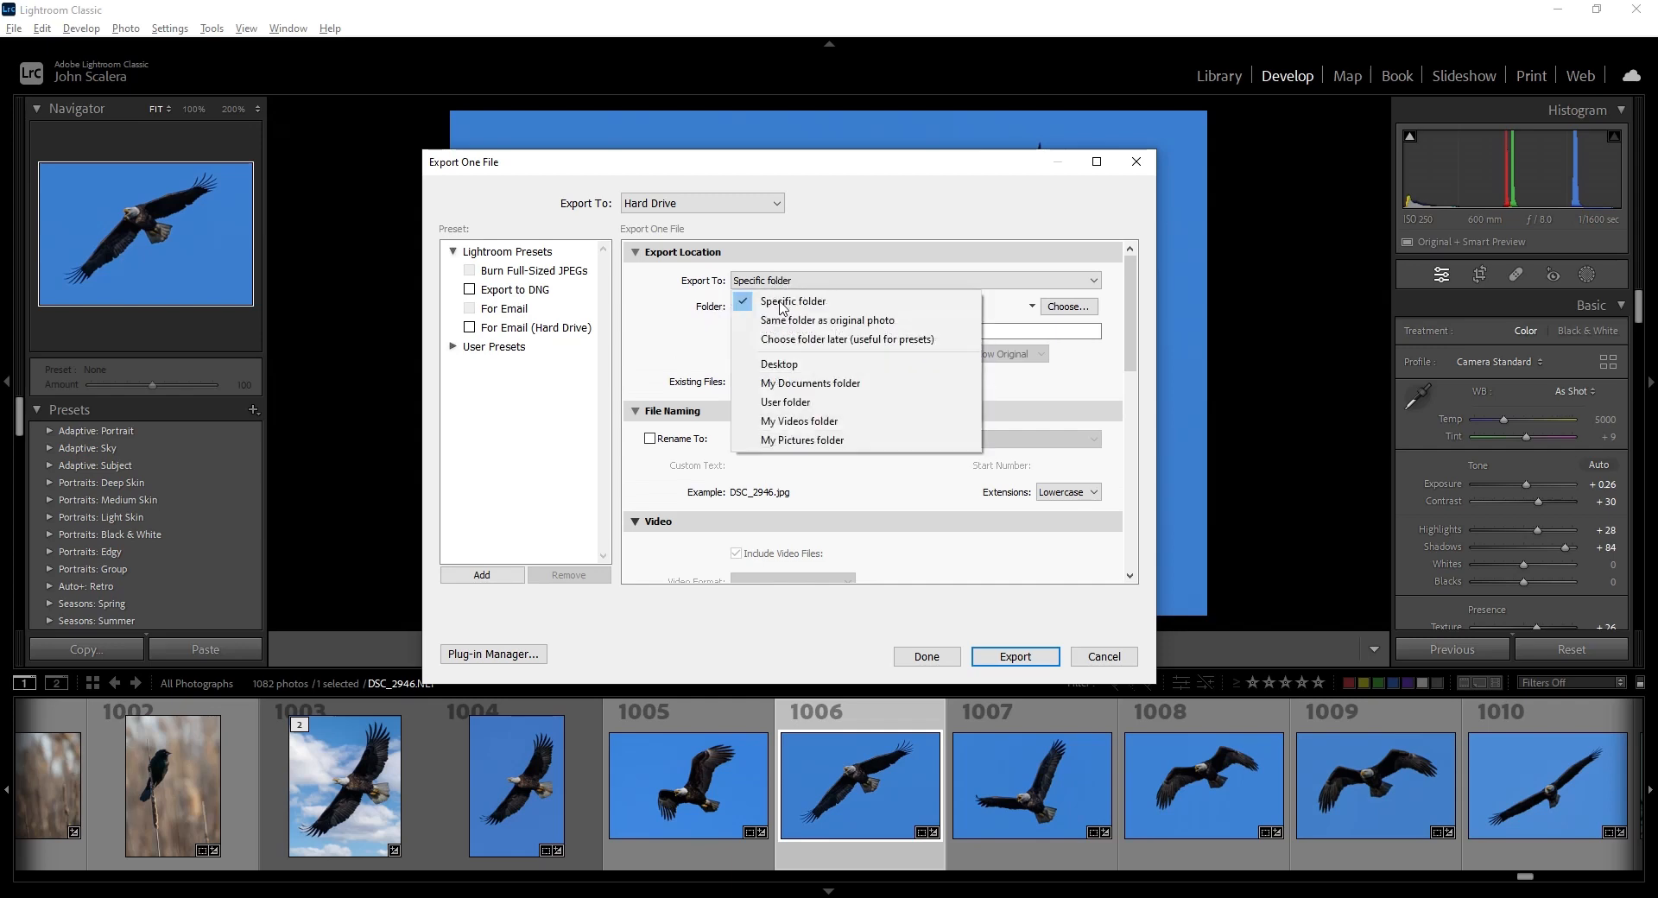
click(783, 302)
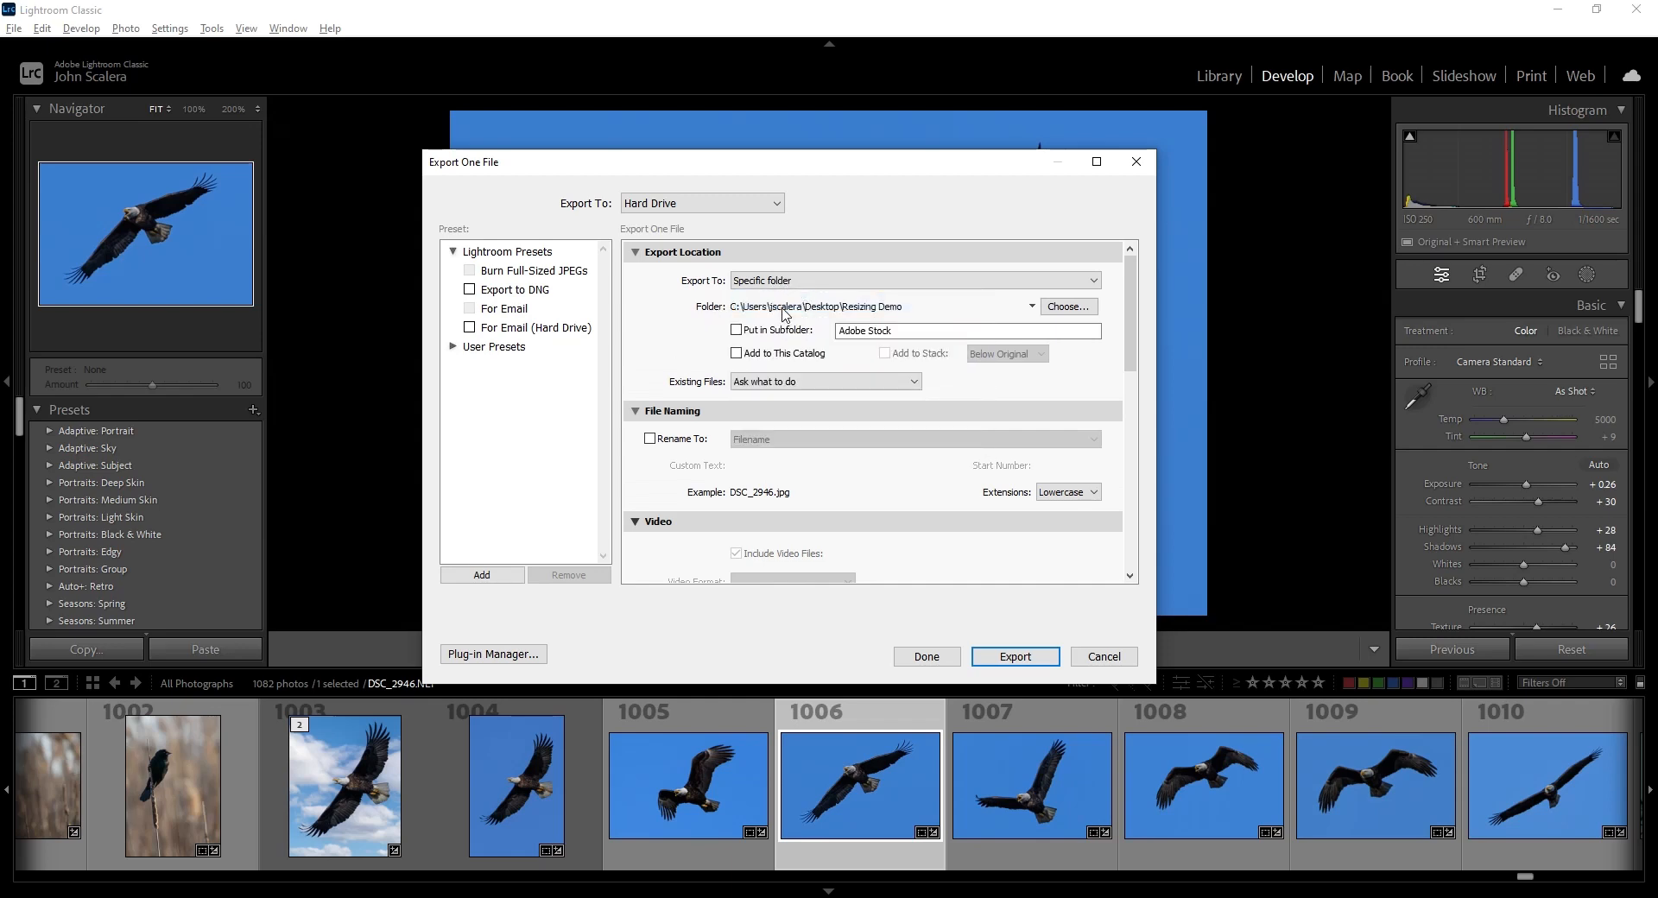
click(1069, 307)
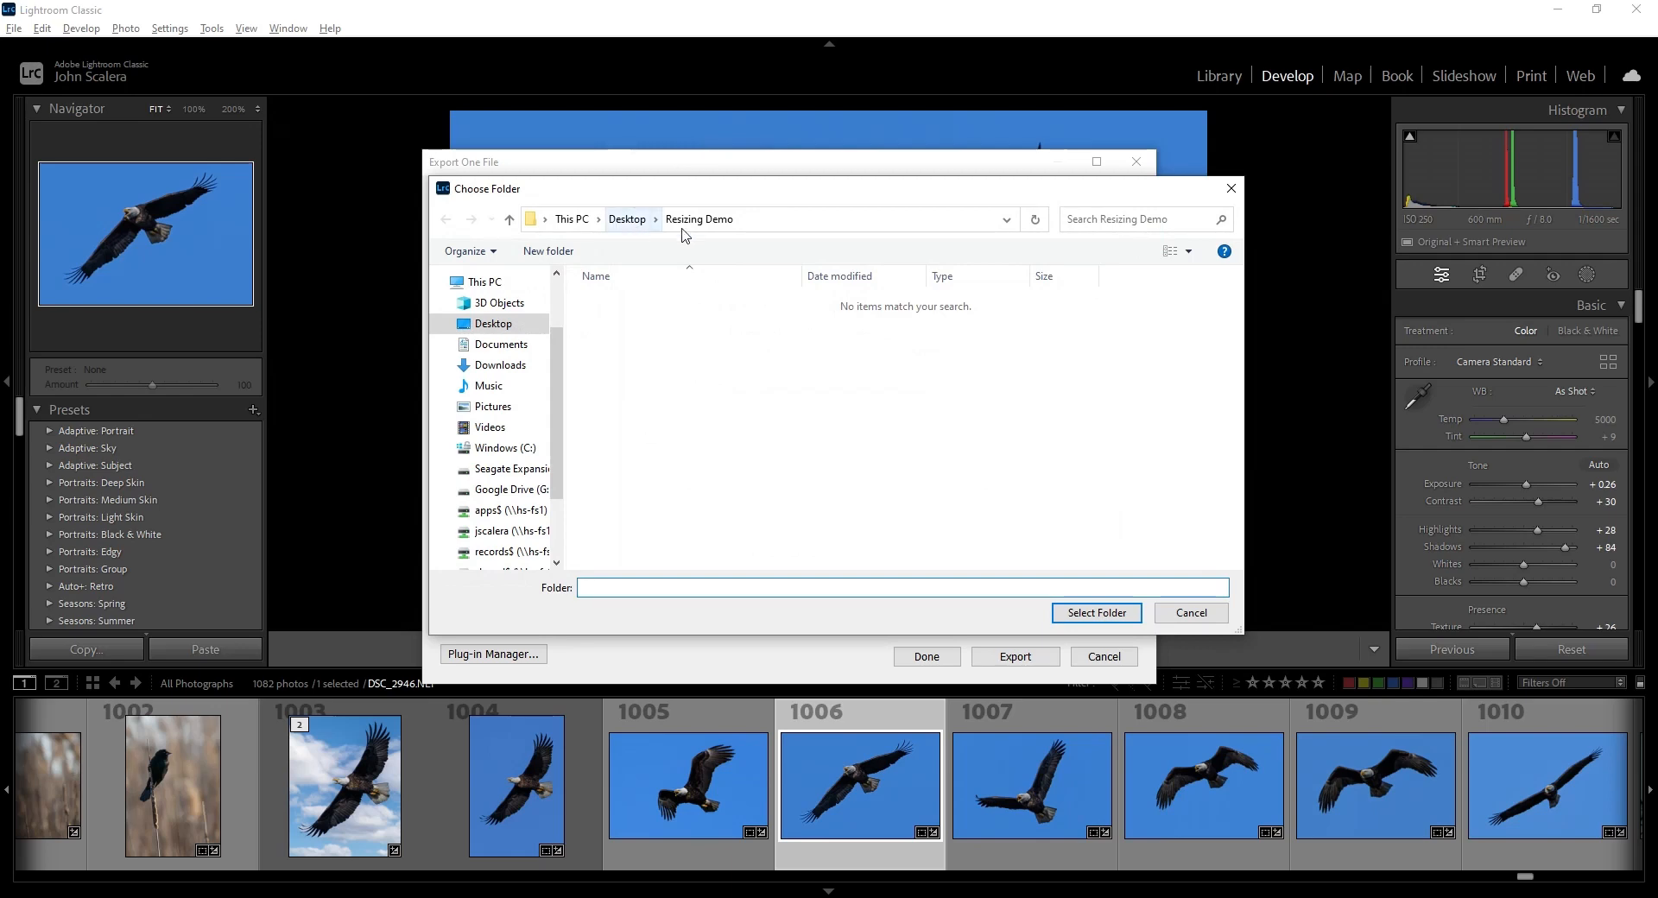
click(1081, 615)
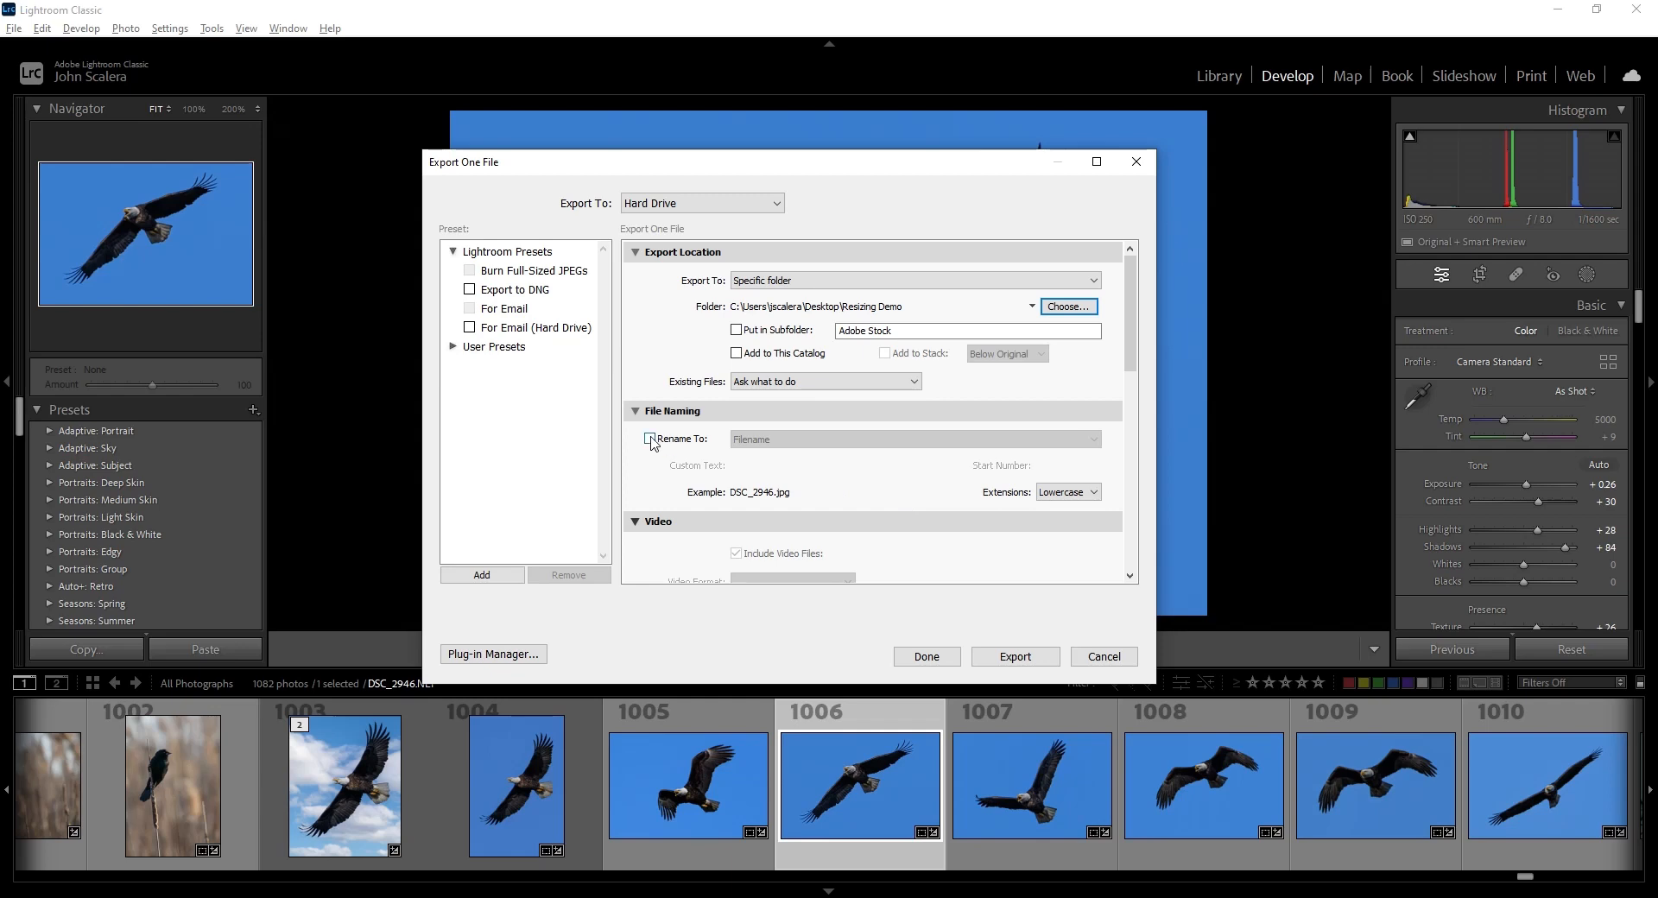
click(1013, 659)
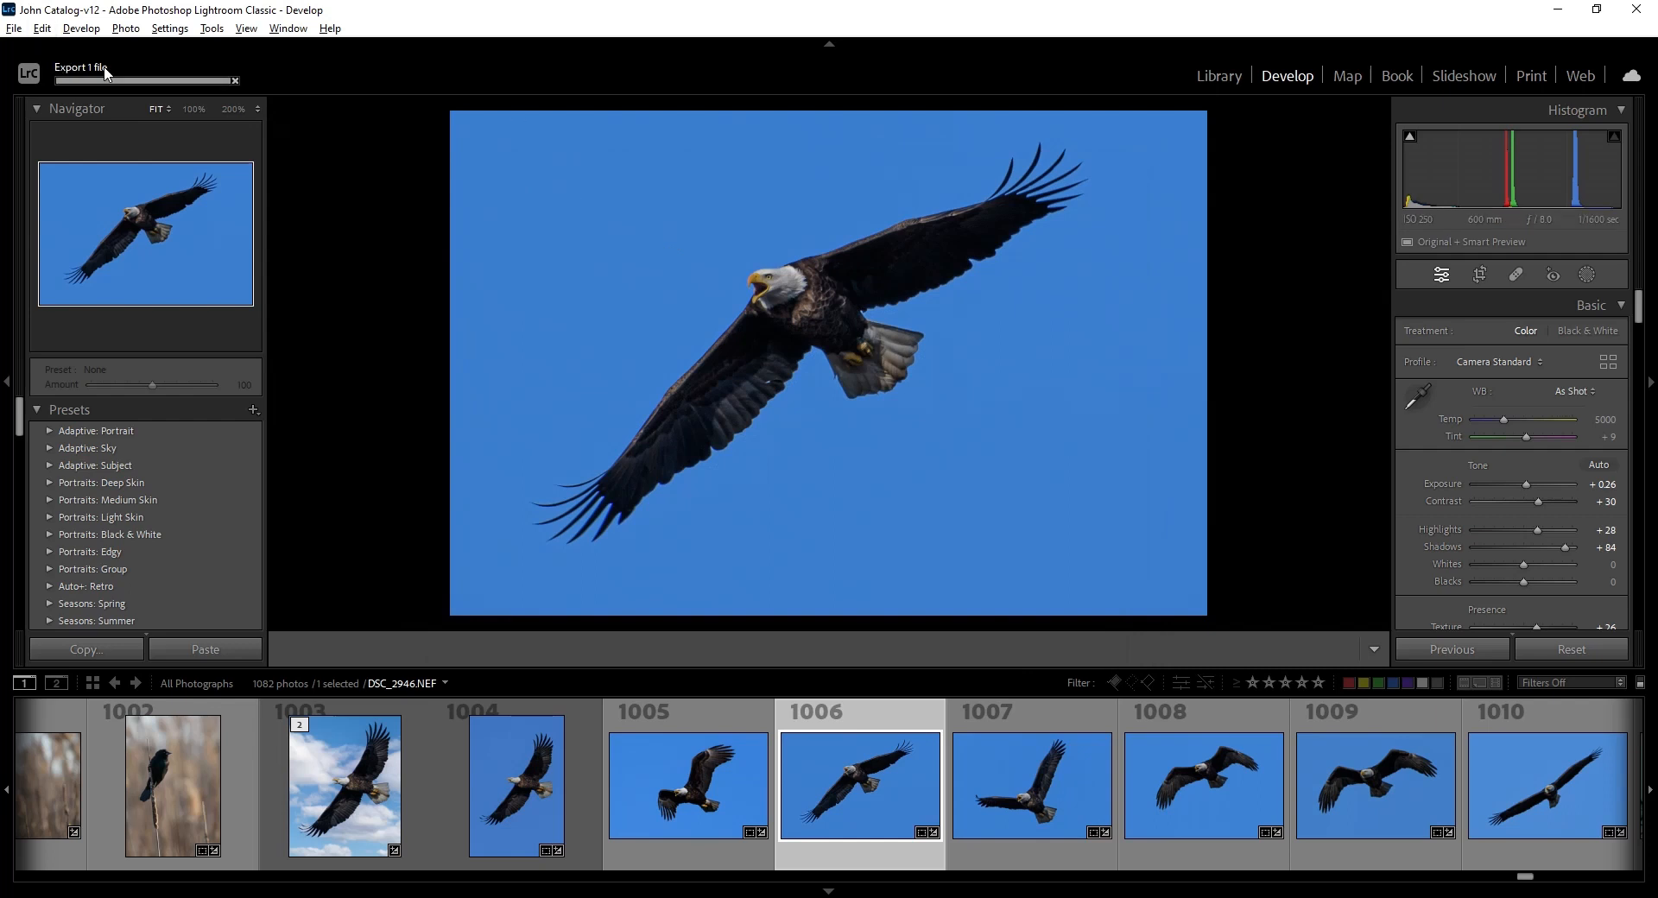
Switch to the desktop, check the details of exported DSC_2946 in the Resizing Demo folder, and close the folder.
click(1559, 10)
click(1581, 11)
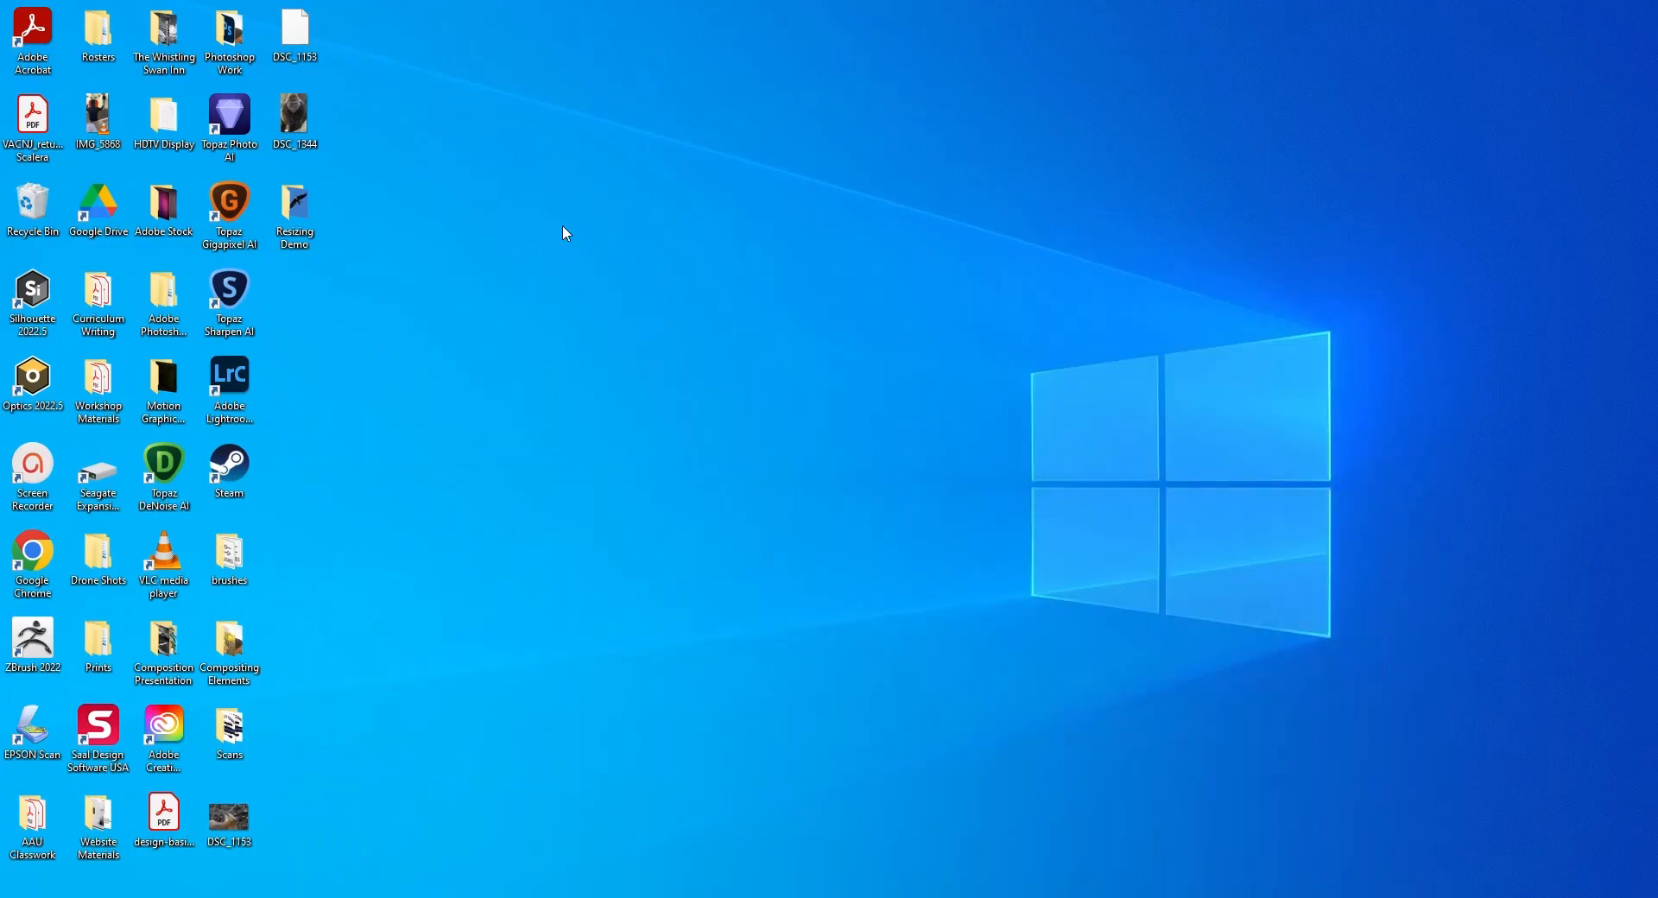
double_click(319, 206)
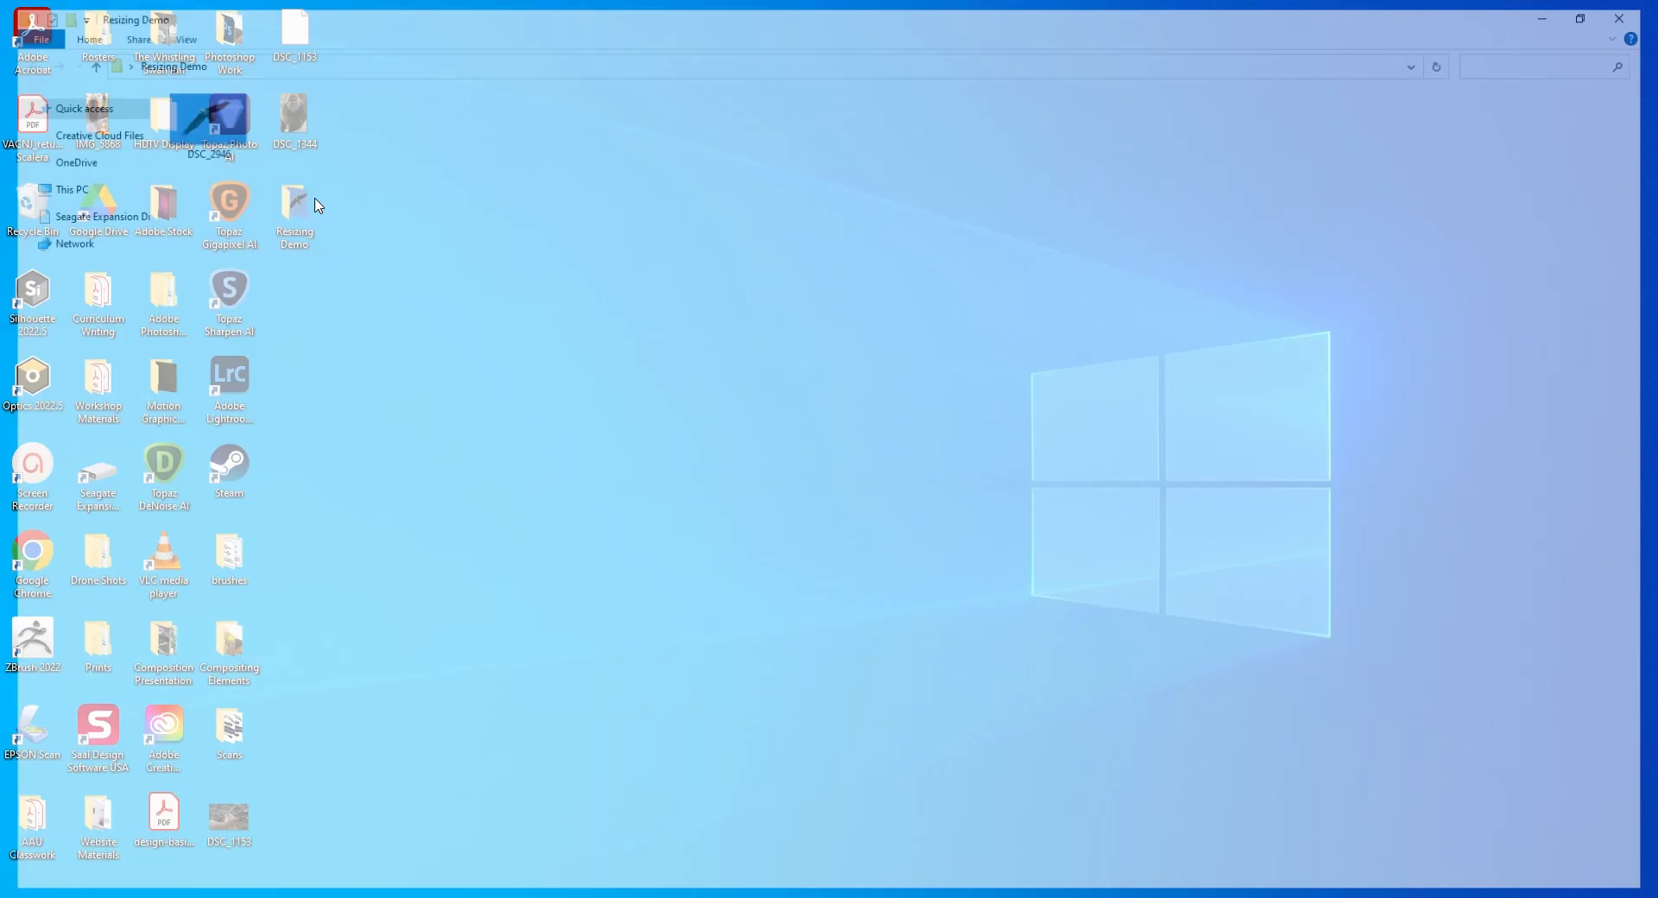
click(215, 112)
click(215, 113)
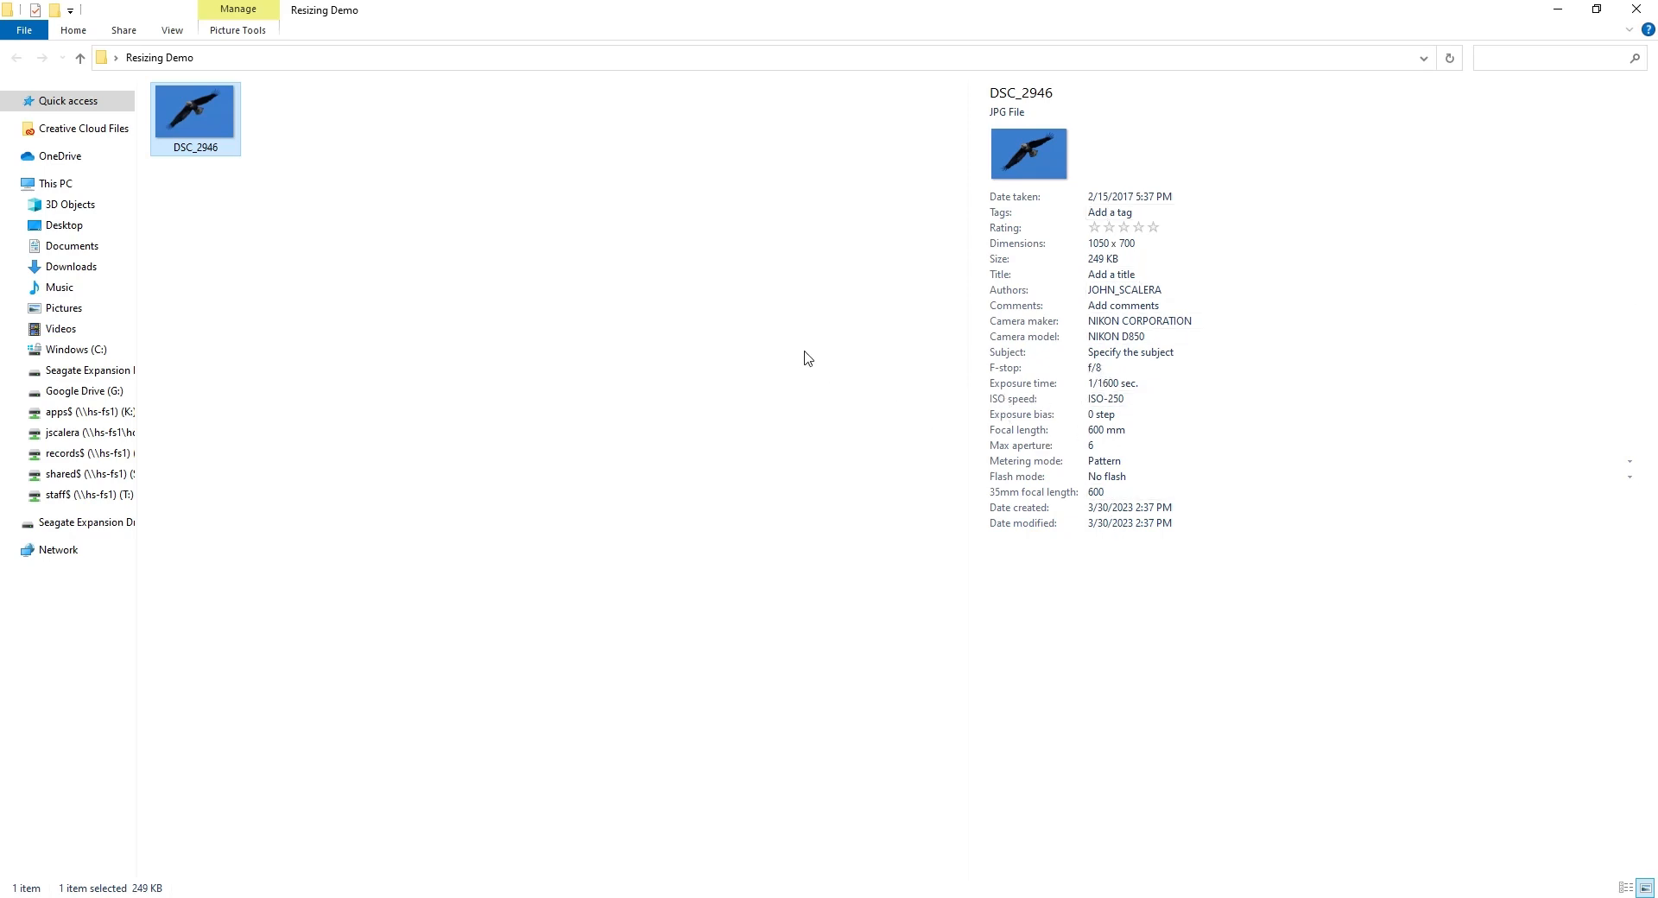
click(1652, 7)
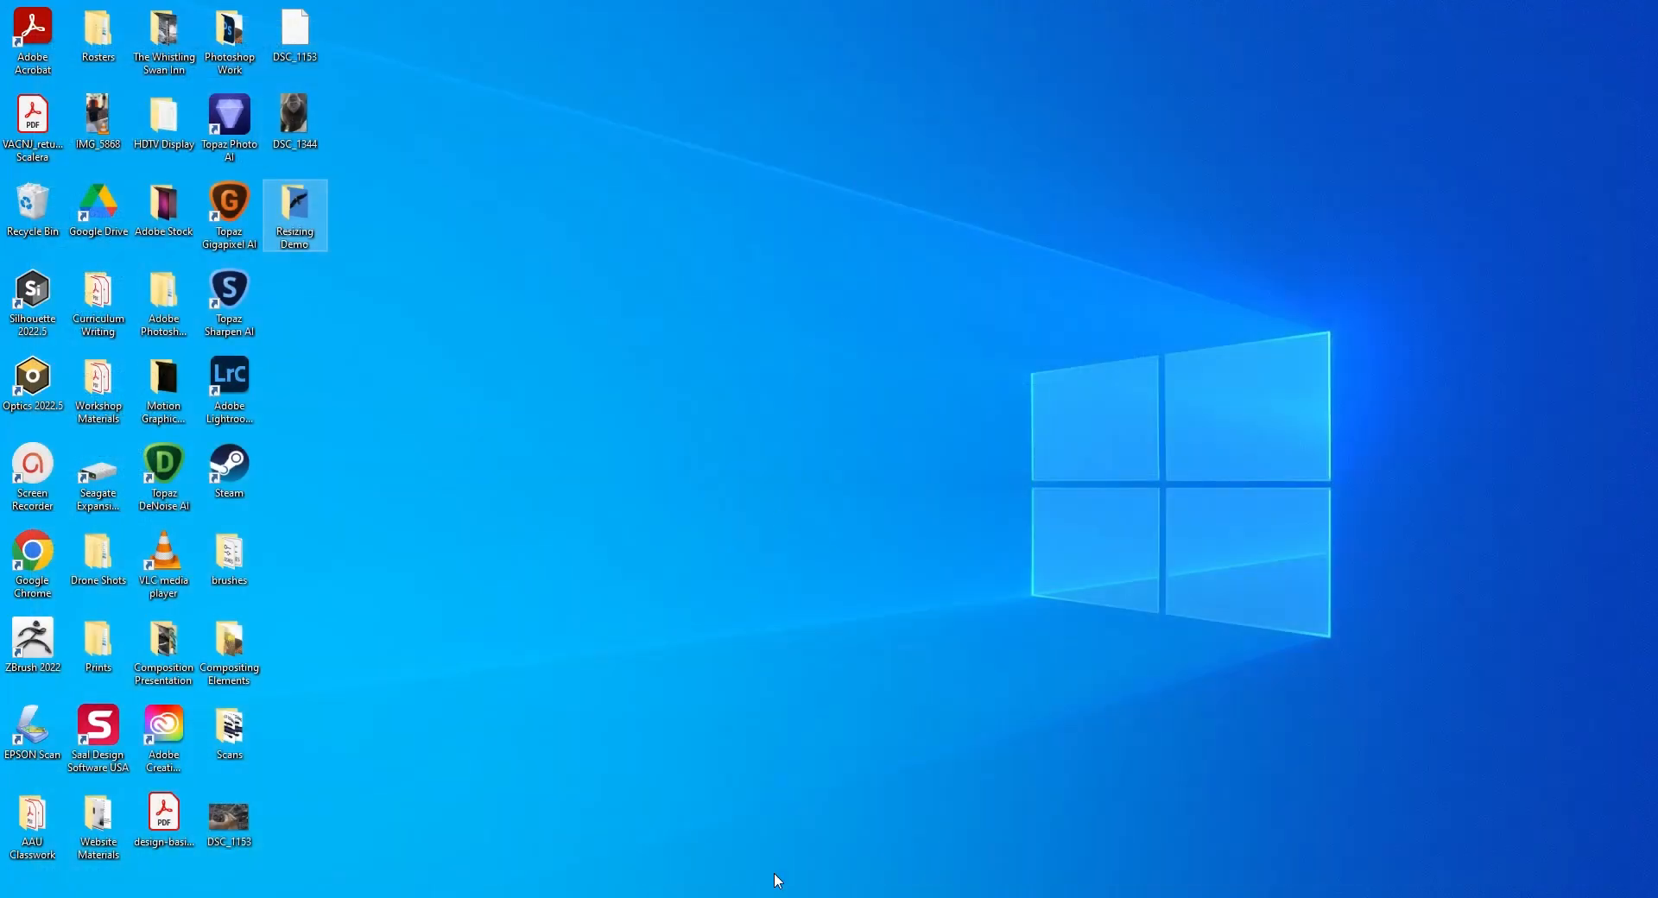
Return to Lightroom Classic, open DSC_2946.NEF for editing in Photoshop, and move its document window clear of the toolbars.
click(483, 897)
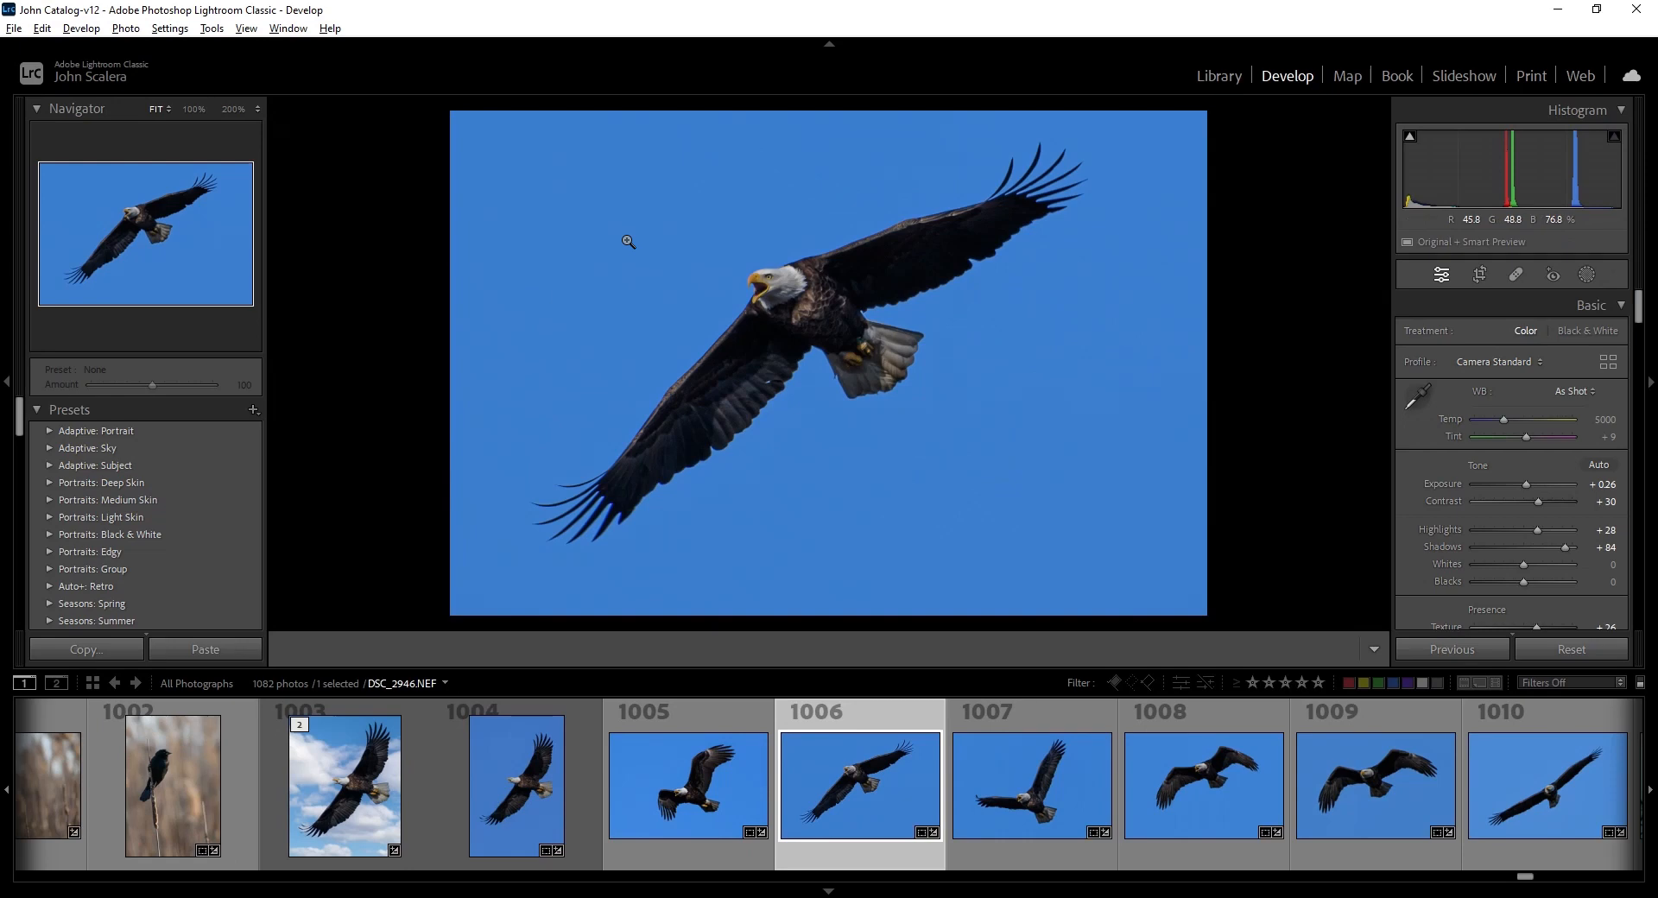
right_click(652, 229)
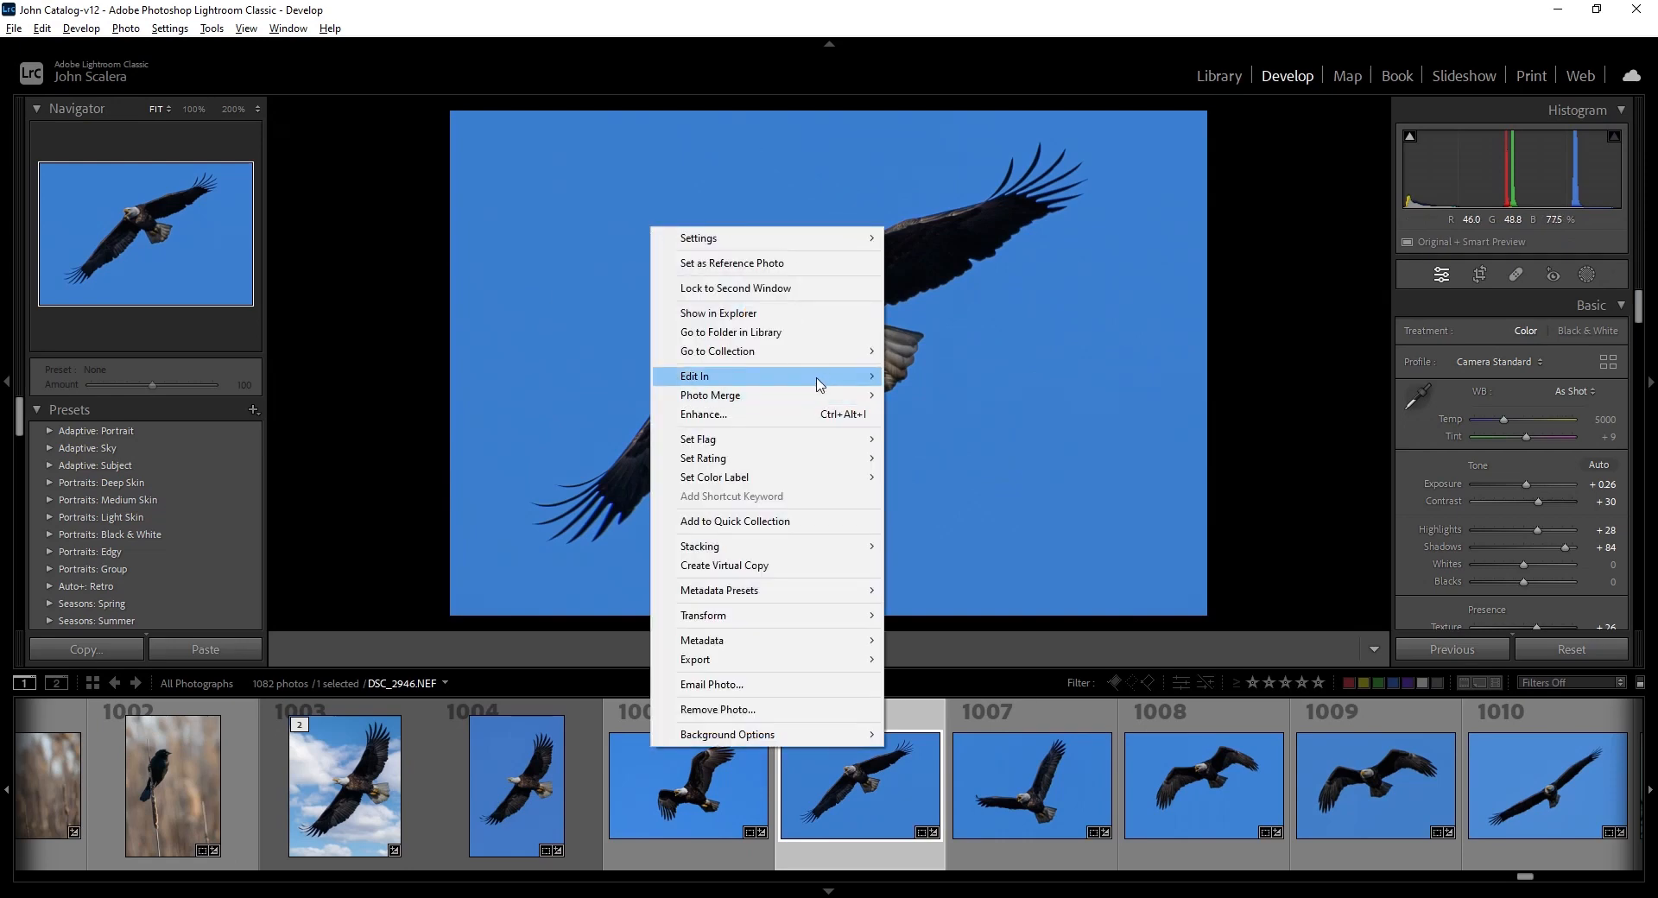
mouse_move(821, 382)
click(996, 379)
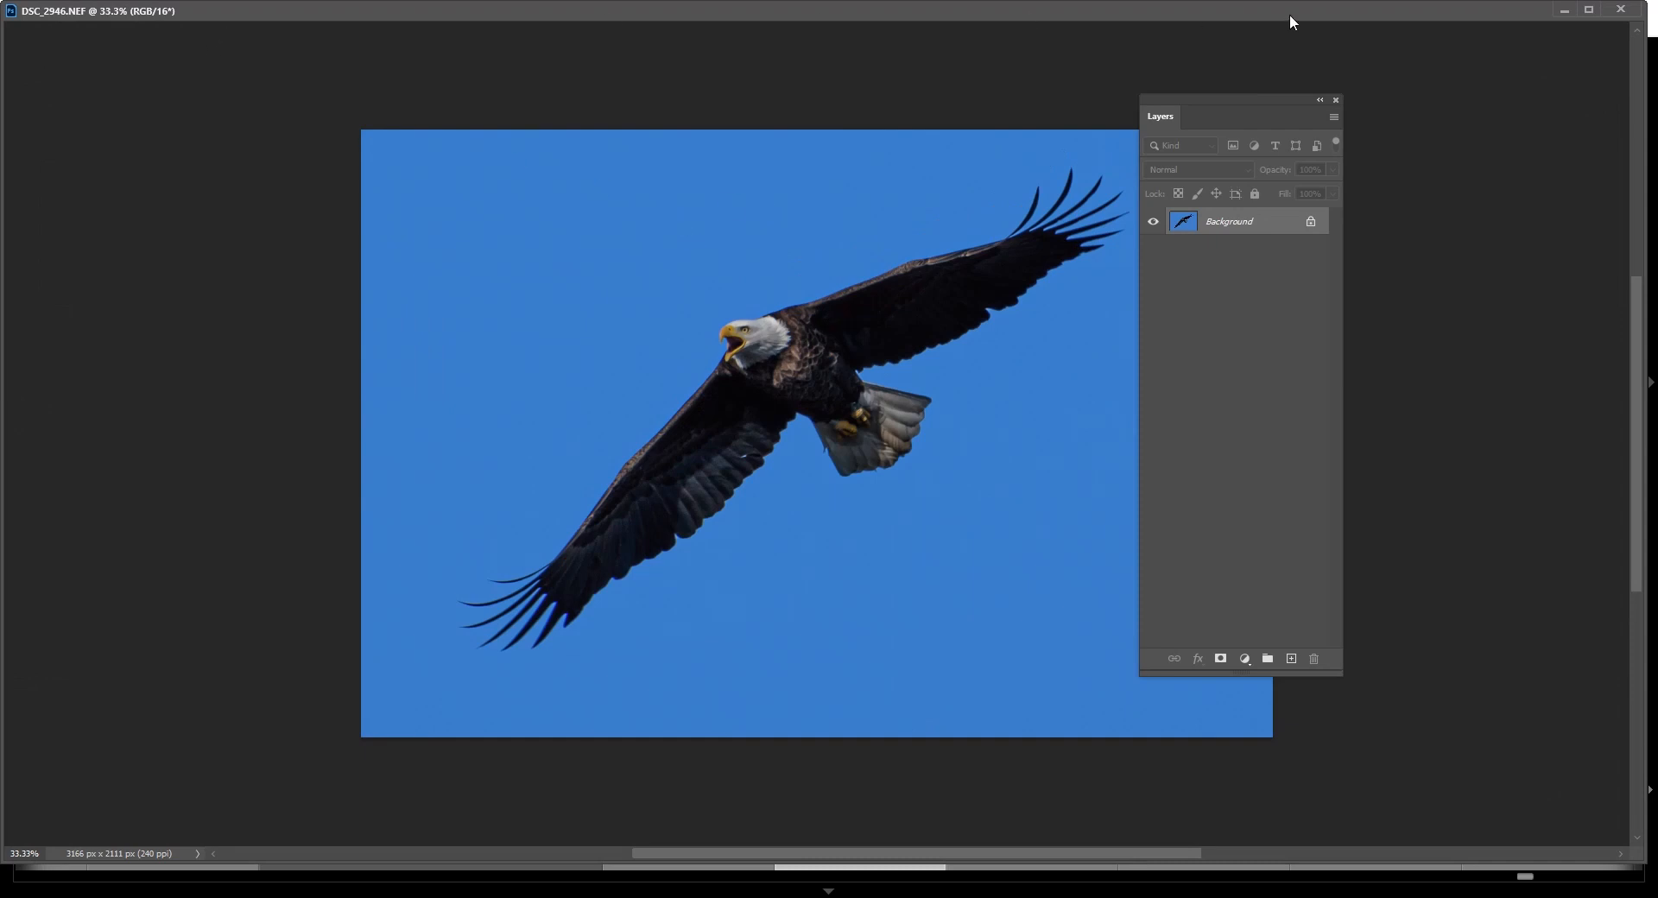
click(1590, 10)
drag(518, 12, 696, 130)
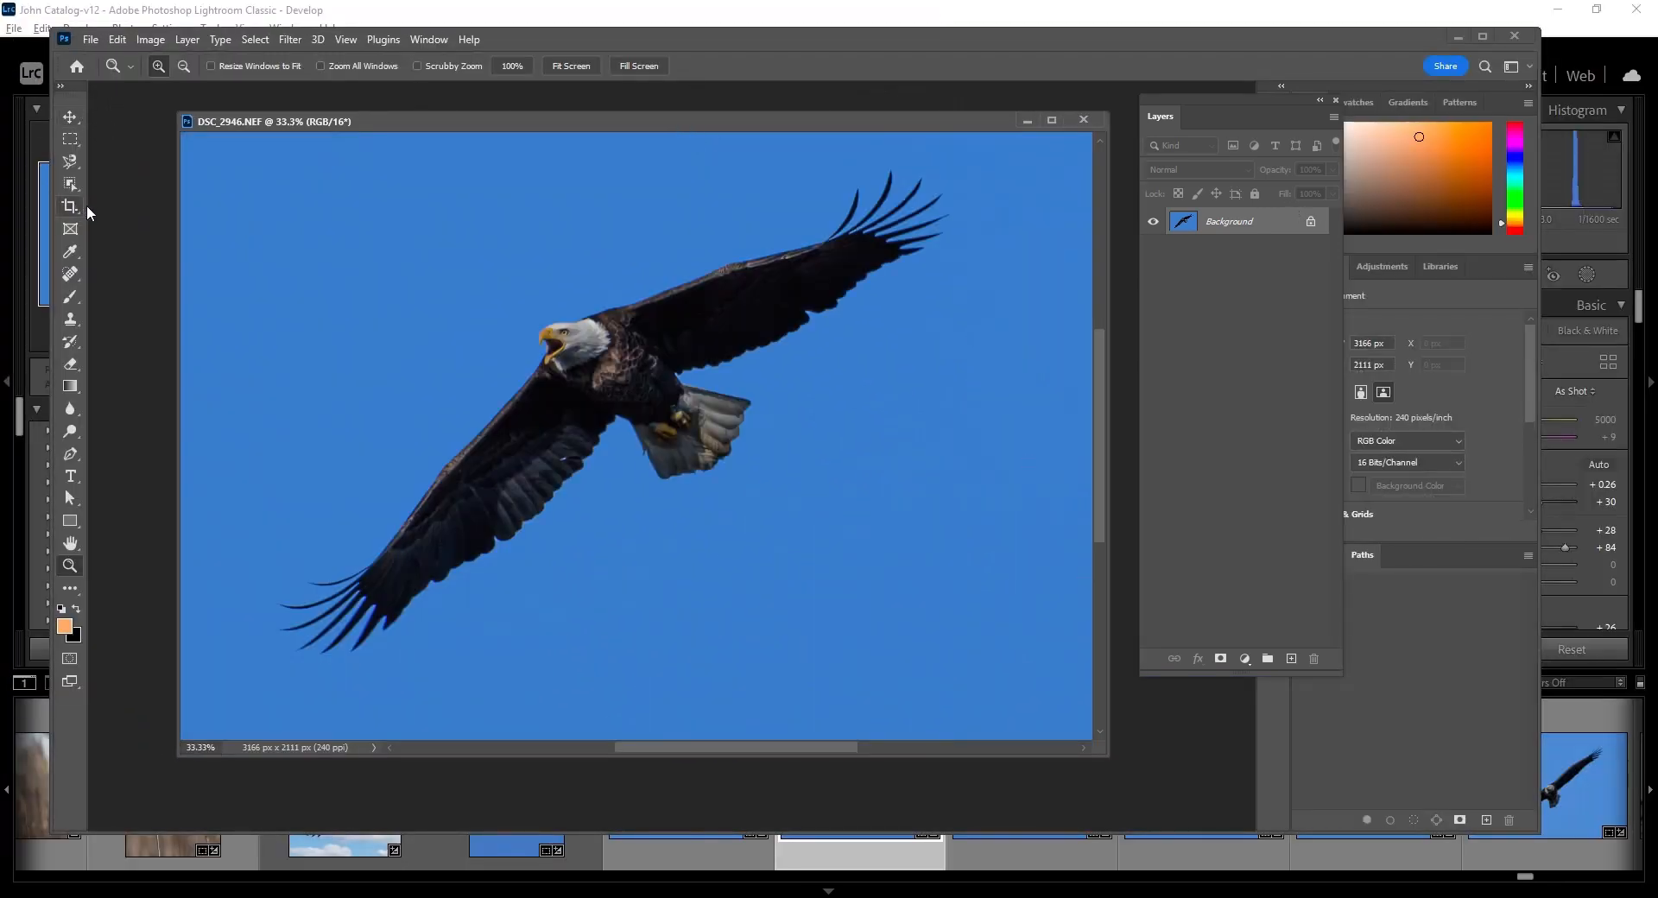
Set the Crop tool to W x H x Resolution with a width of 1050 and a height of 700.
click(71, 206)
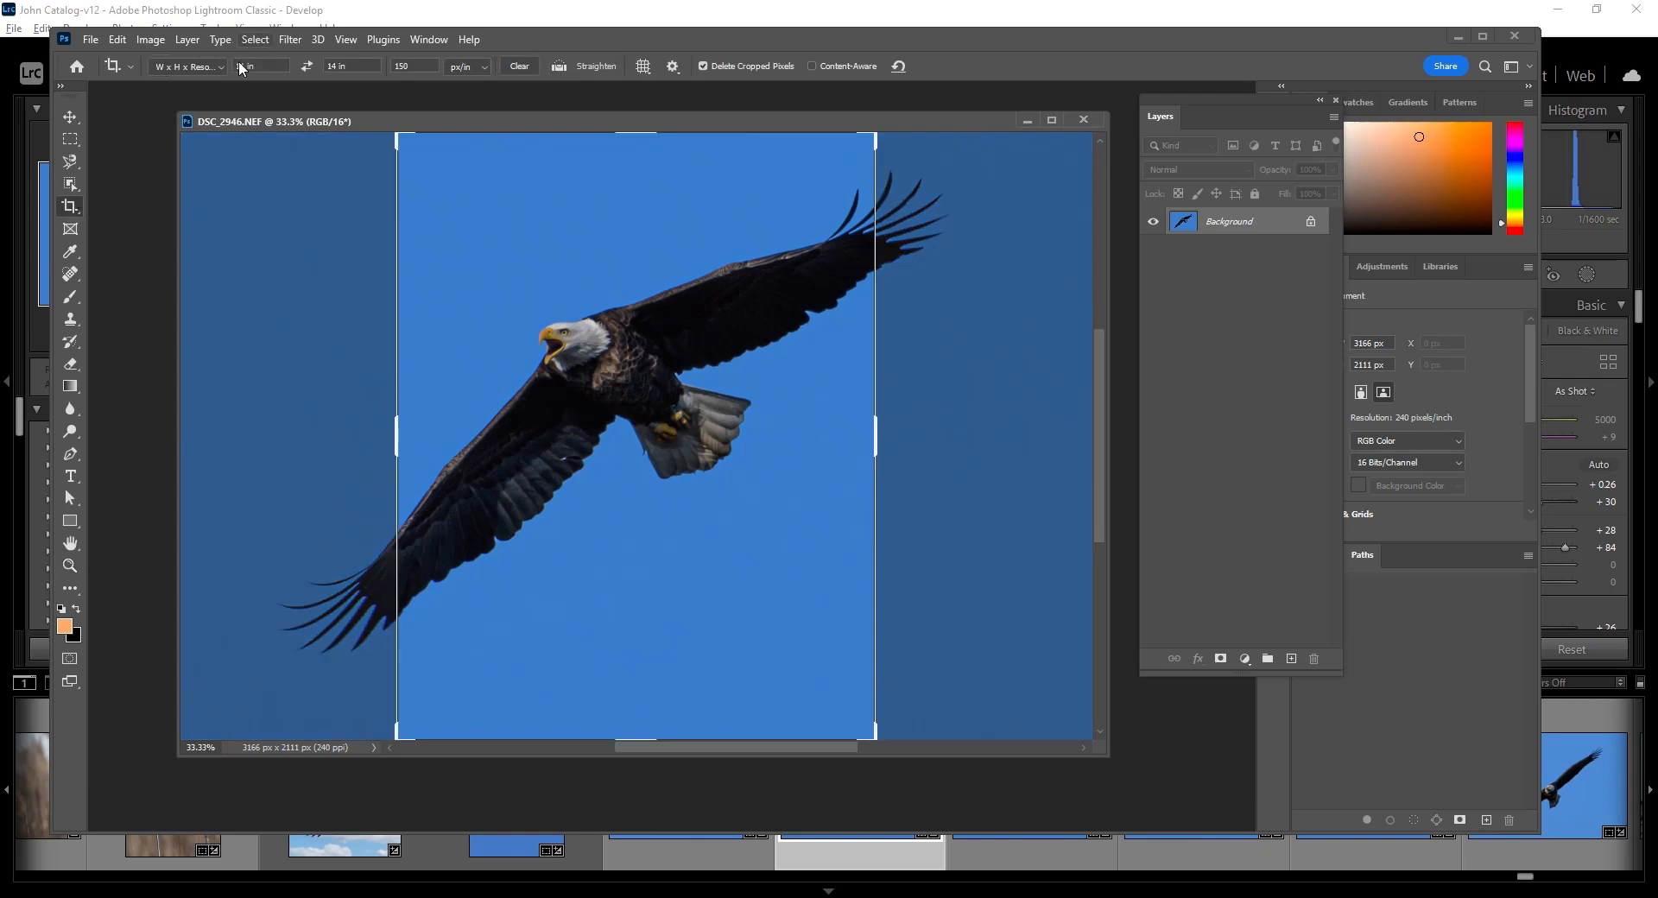
click(190, 67)
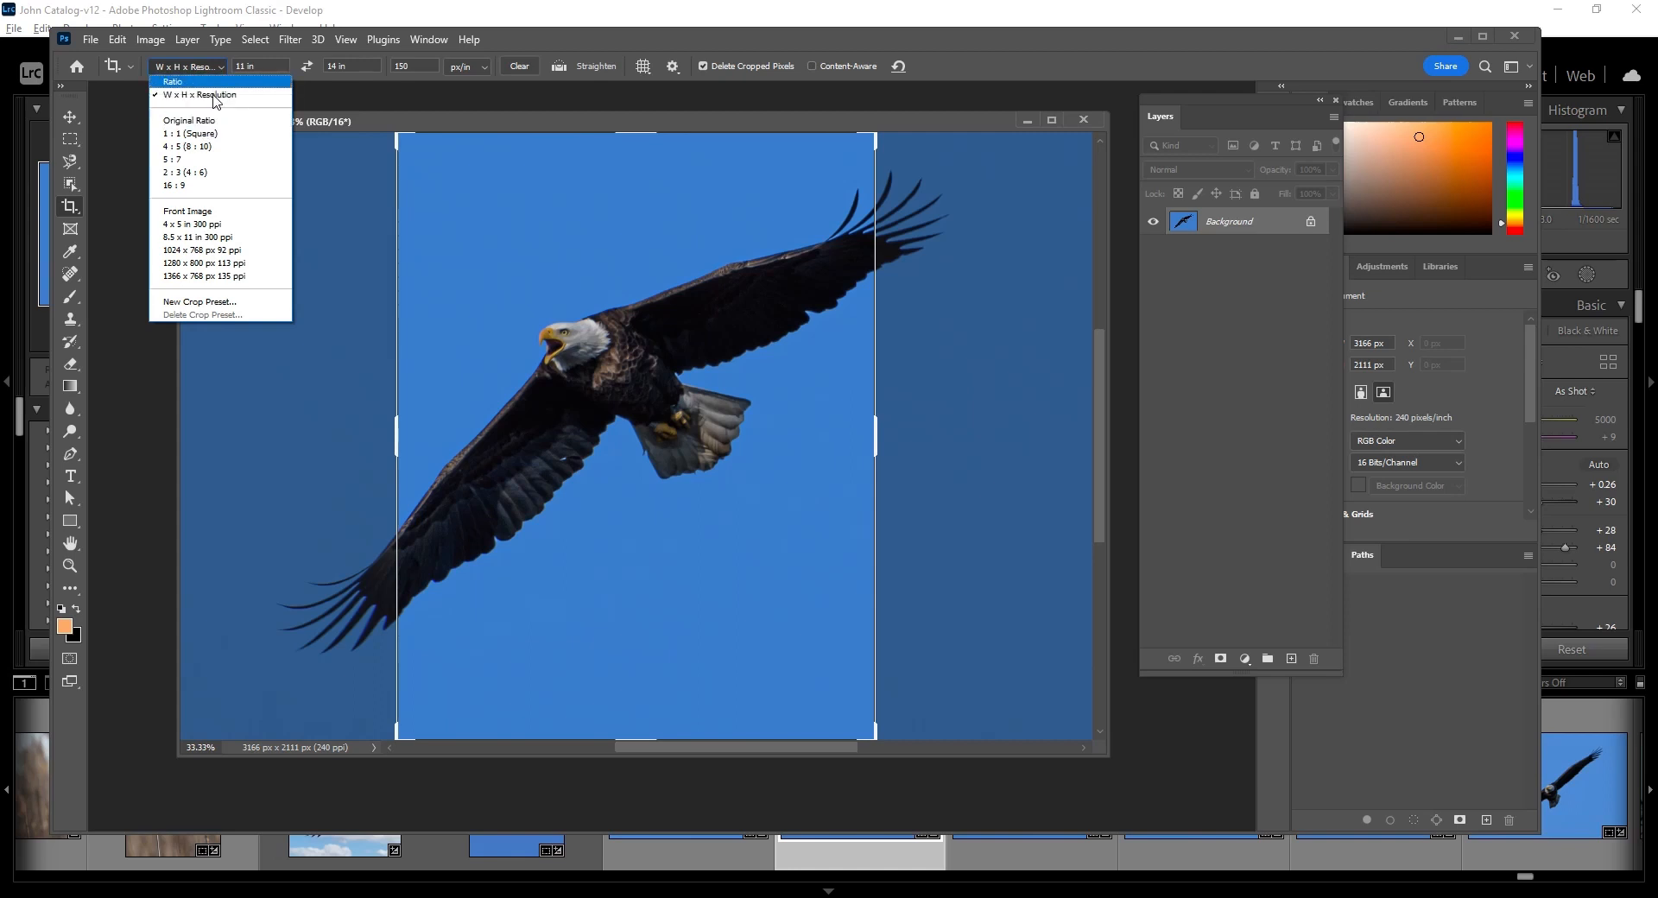
click(213, 95)
drag(271, 66, 230, 66)
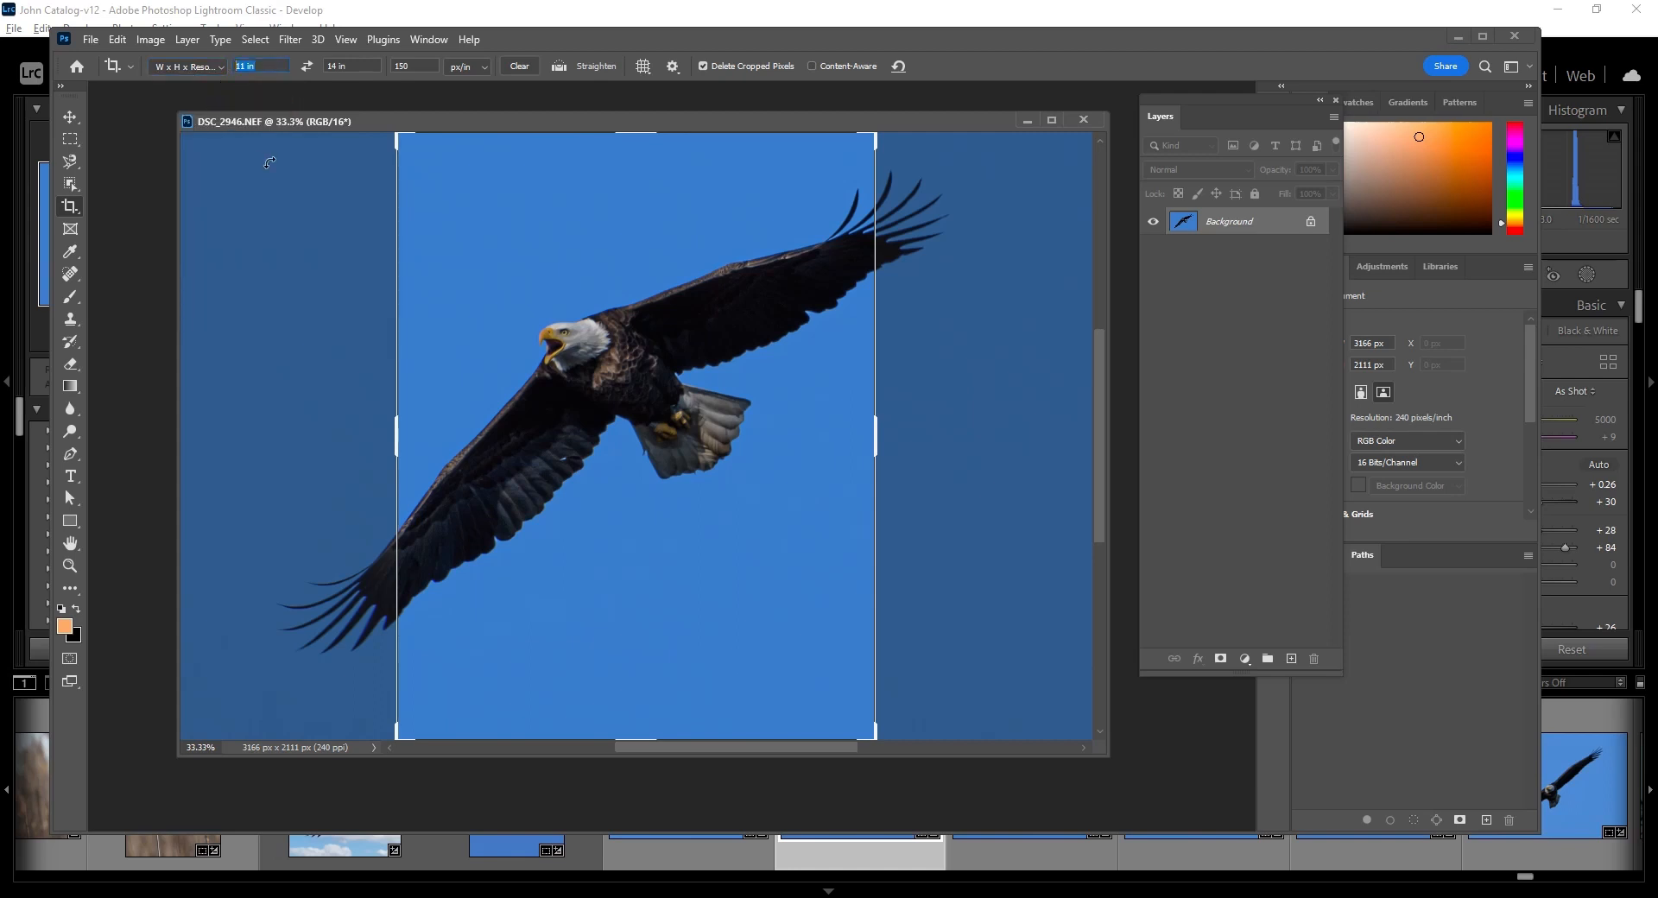
text(105)
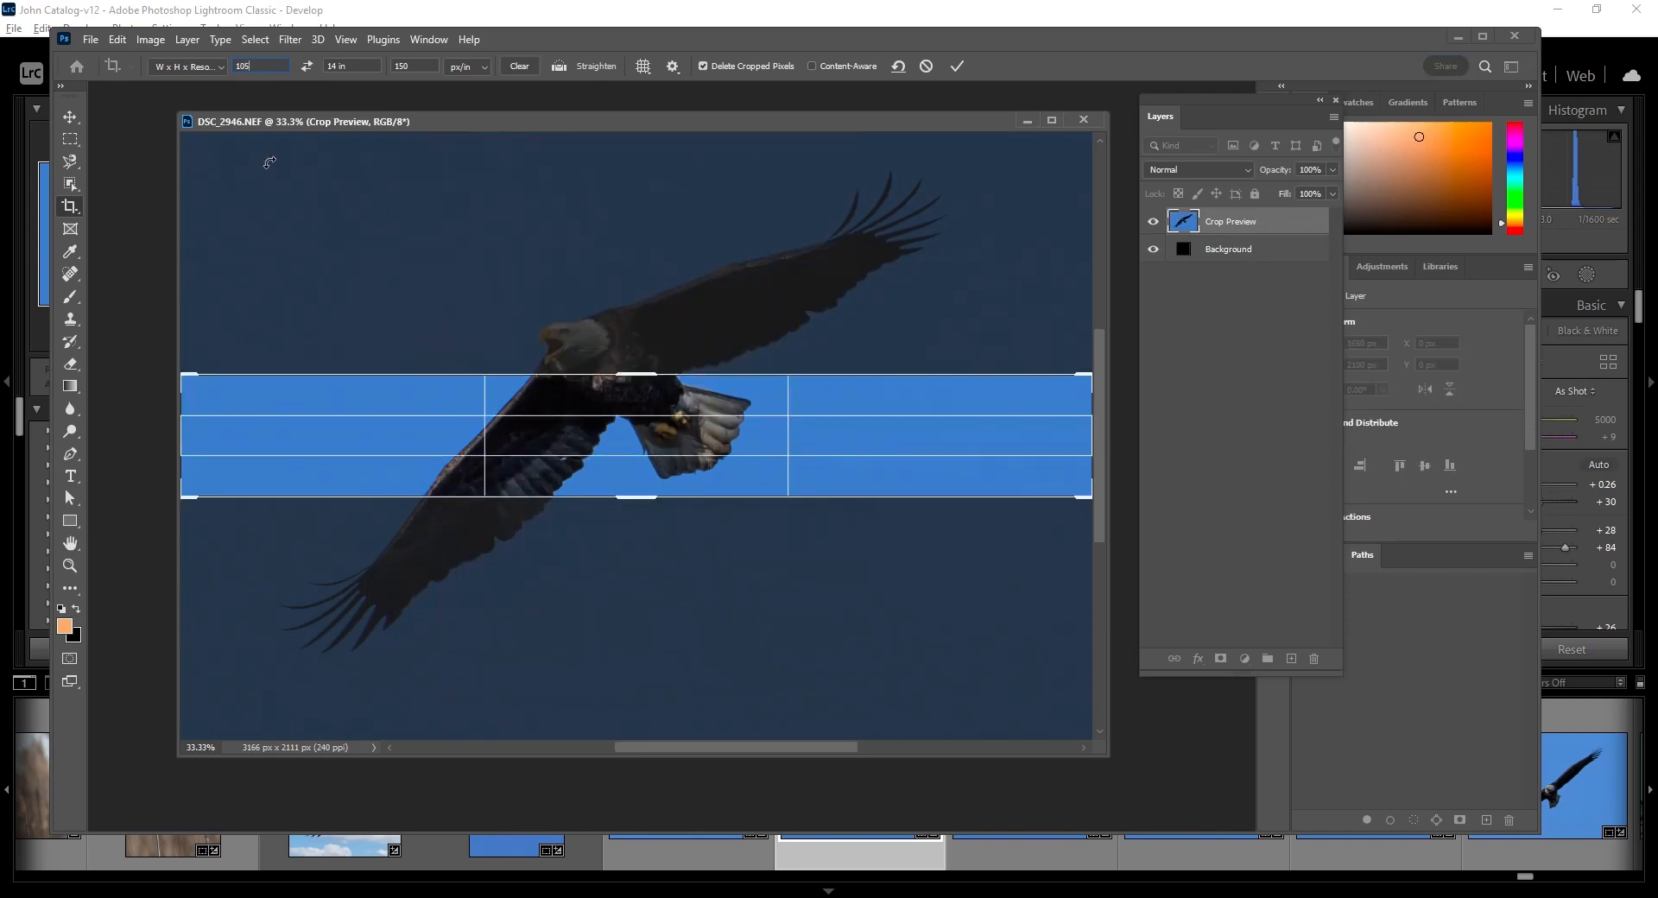
text(0)
key(Tab)
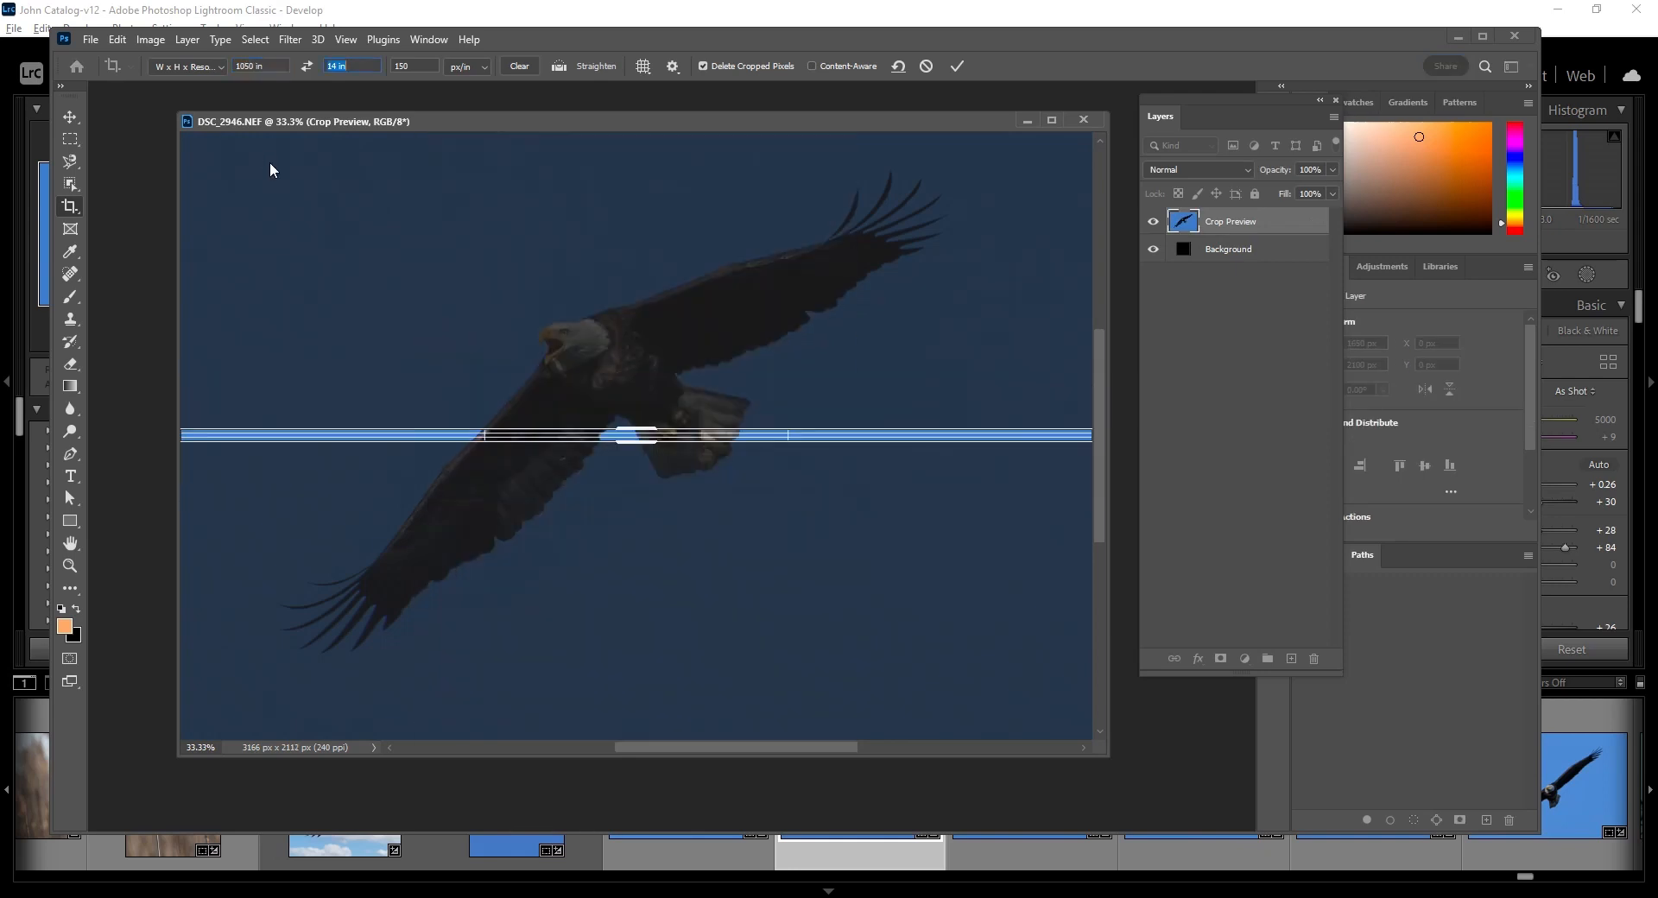
text(700)
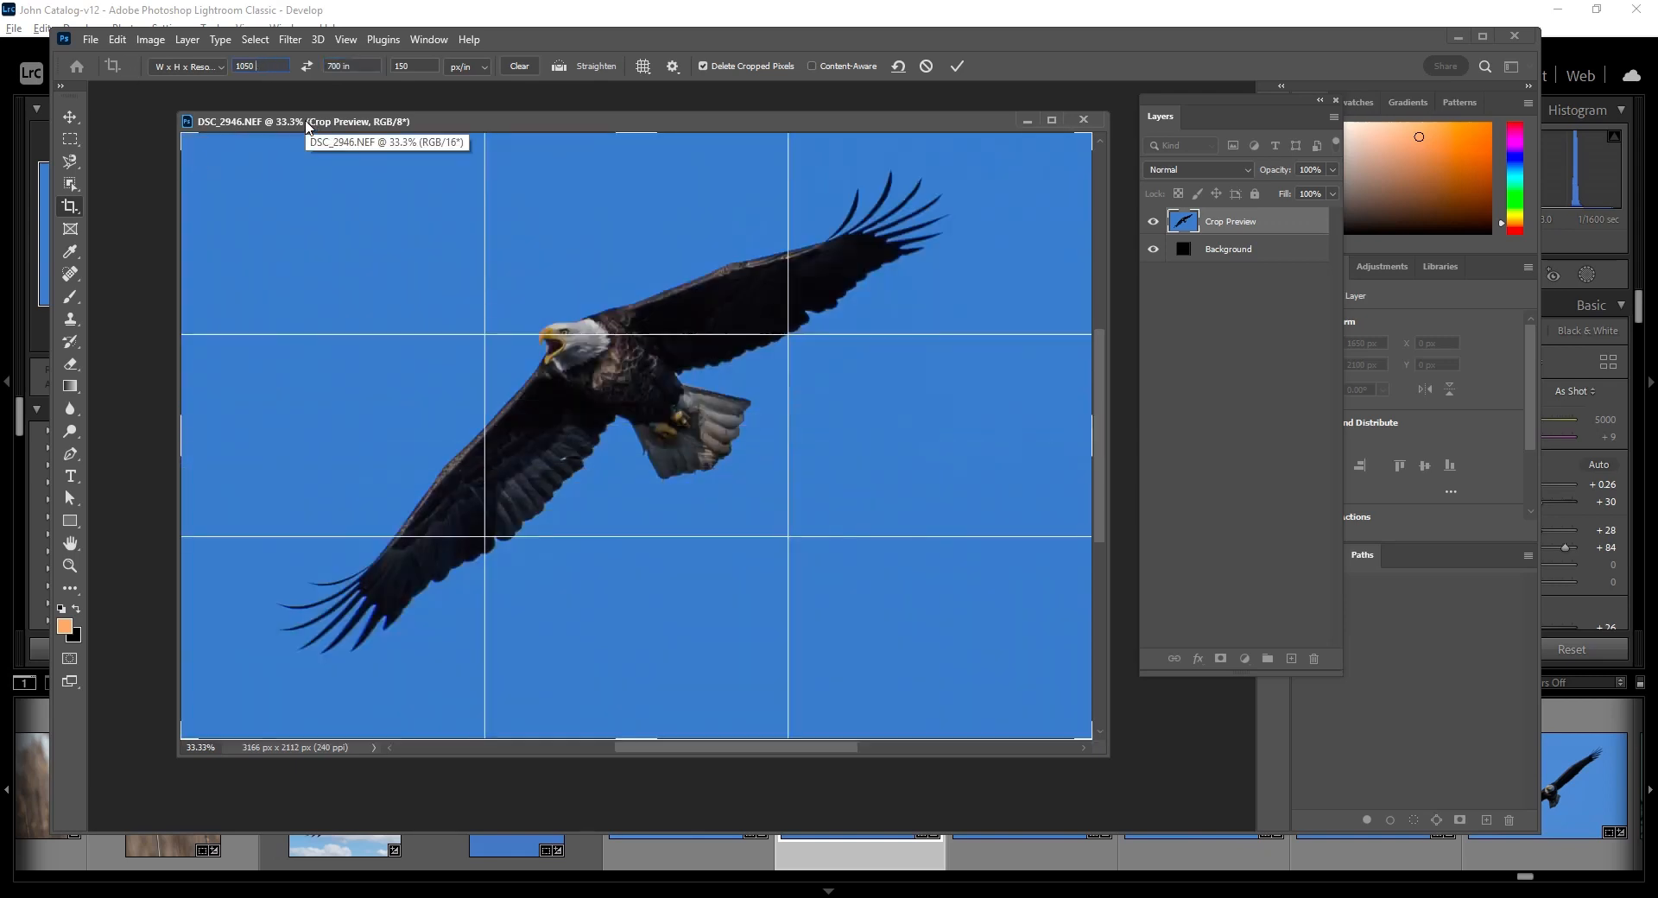
Change the crop size units to pixels for 1050 px by 700 px and apply the crop to the eagle photo.
key(Return)
key(Tab)
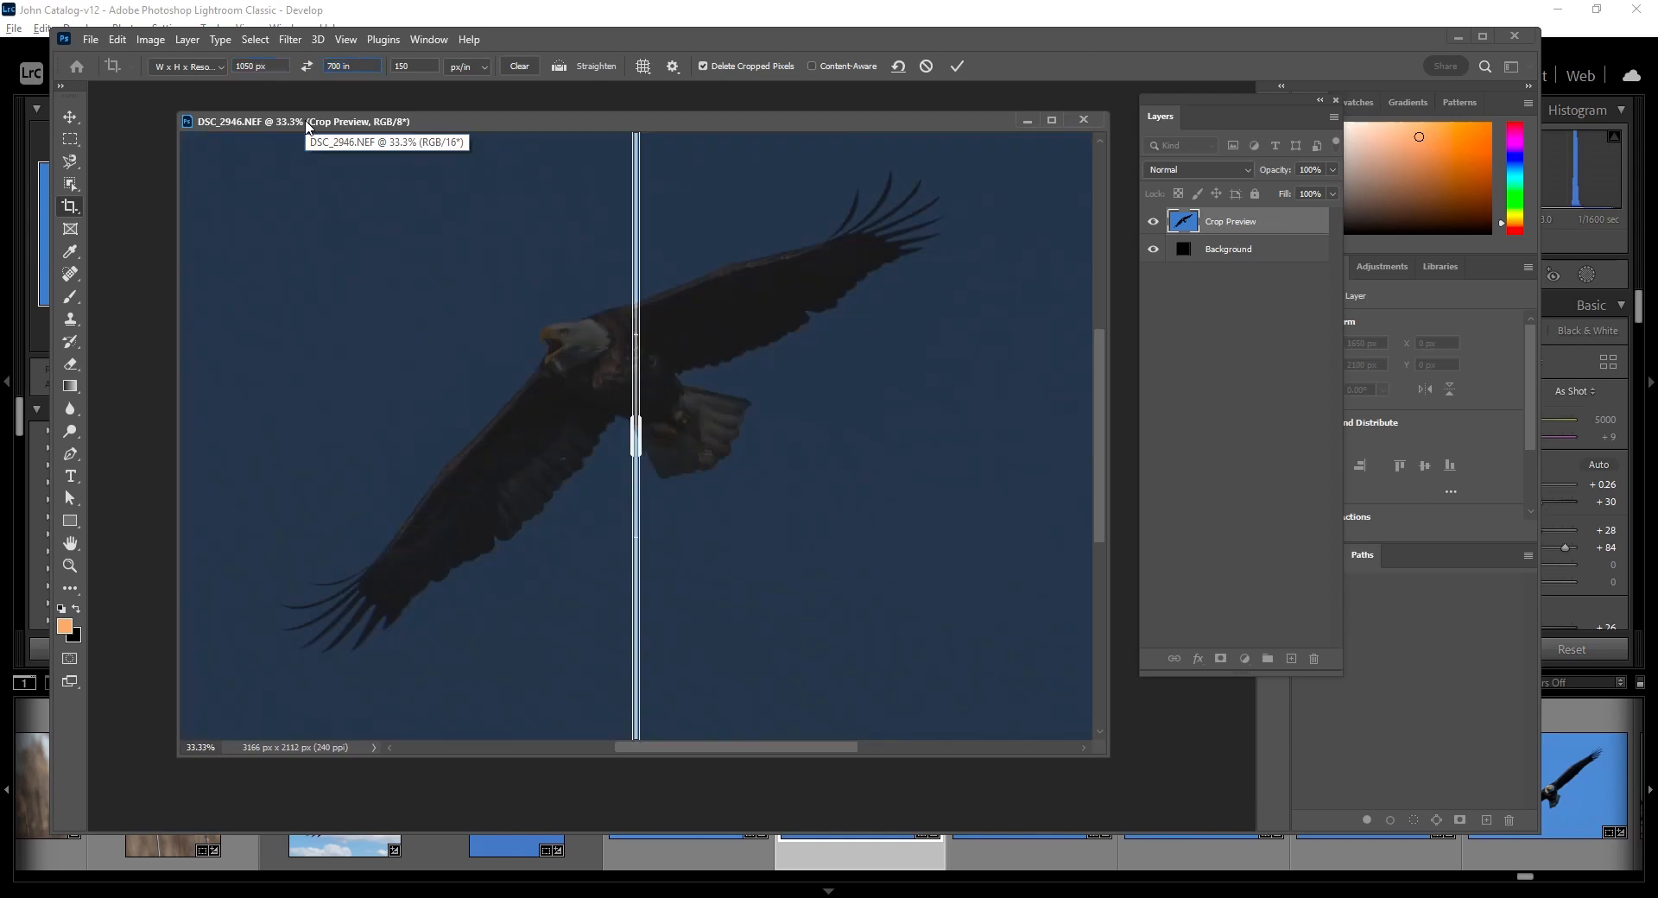
text(700 px)
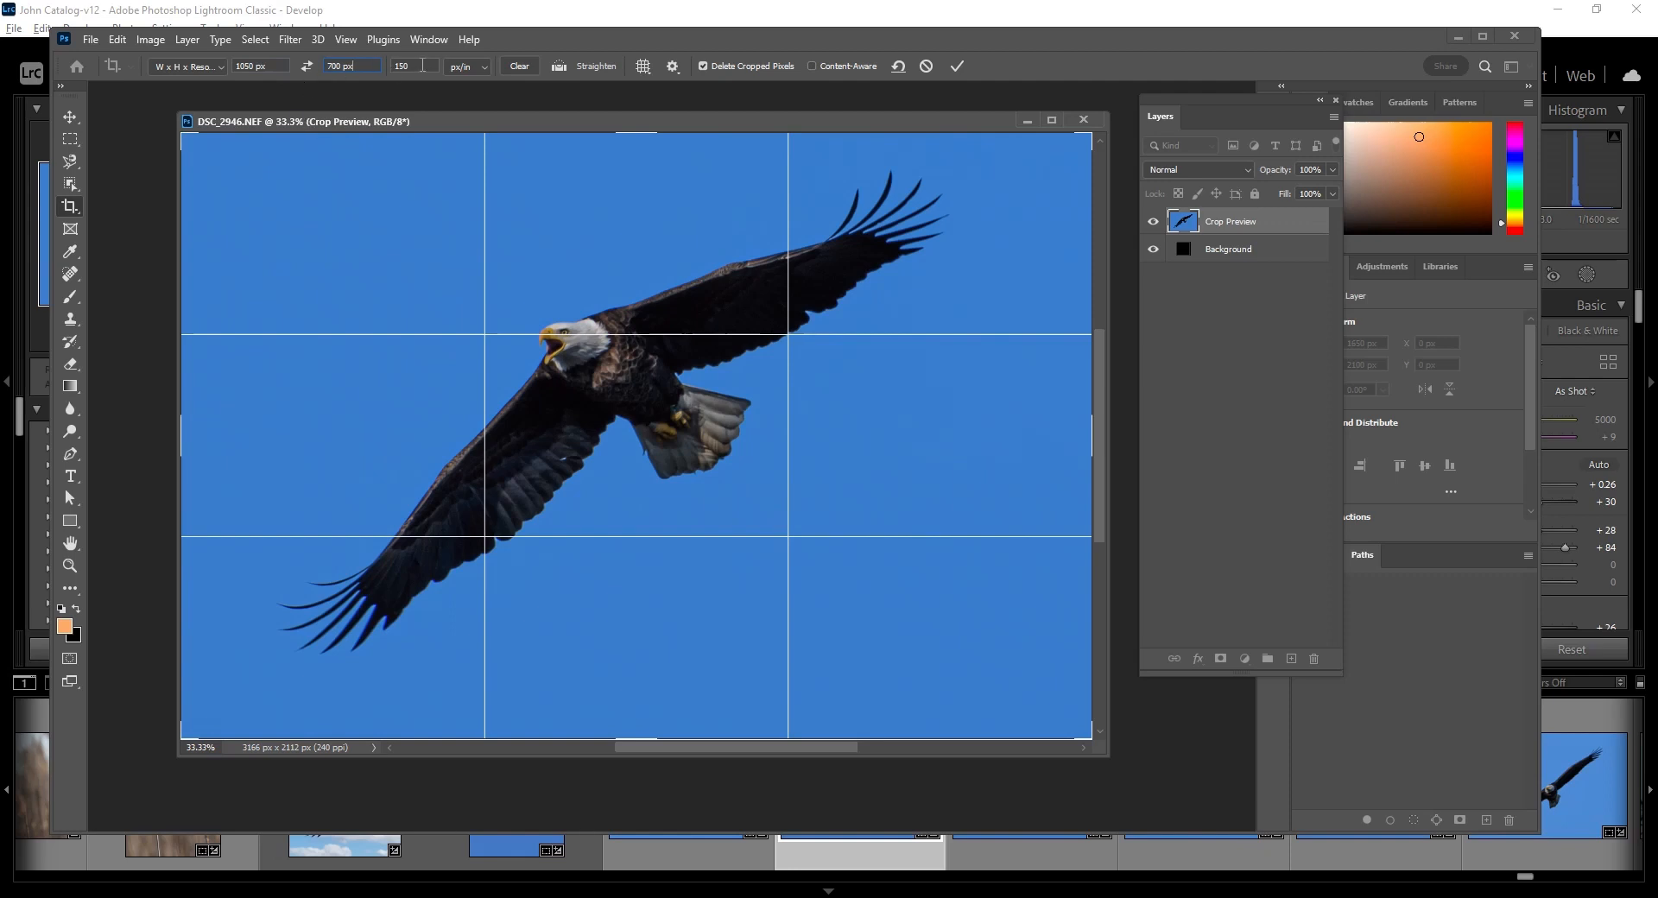
click(958, 66)
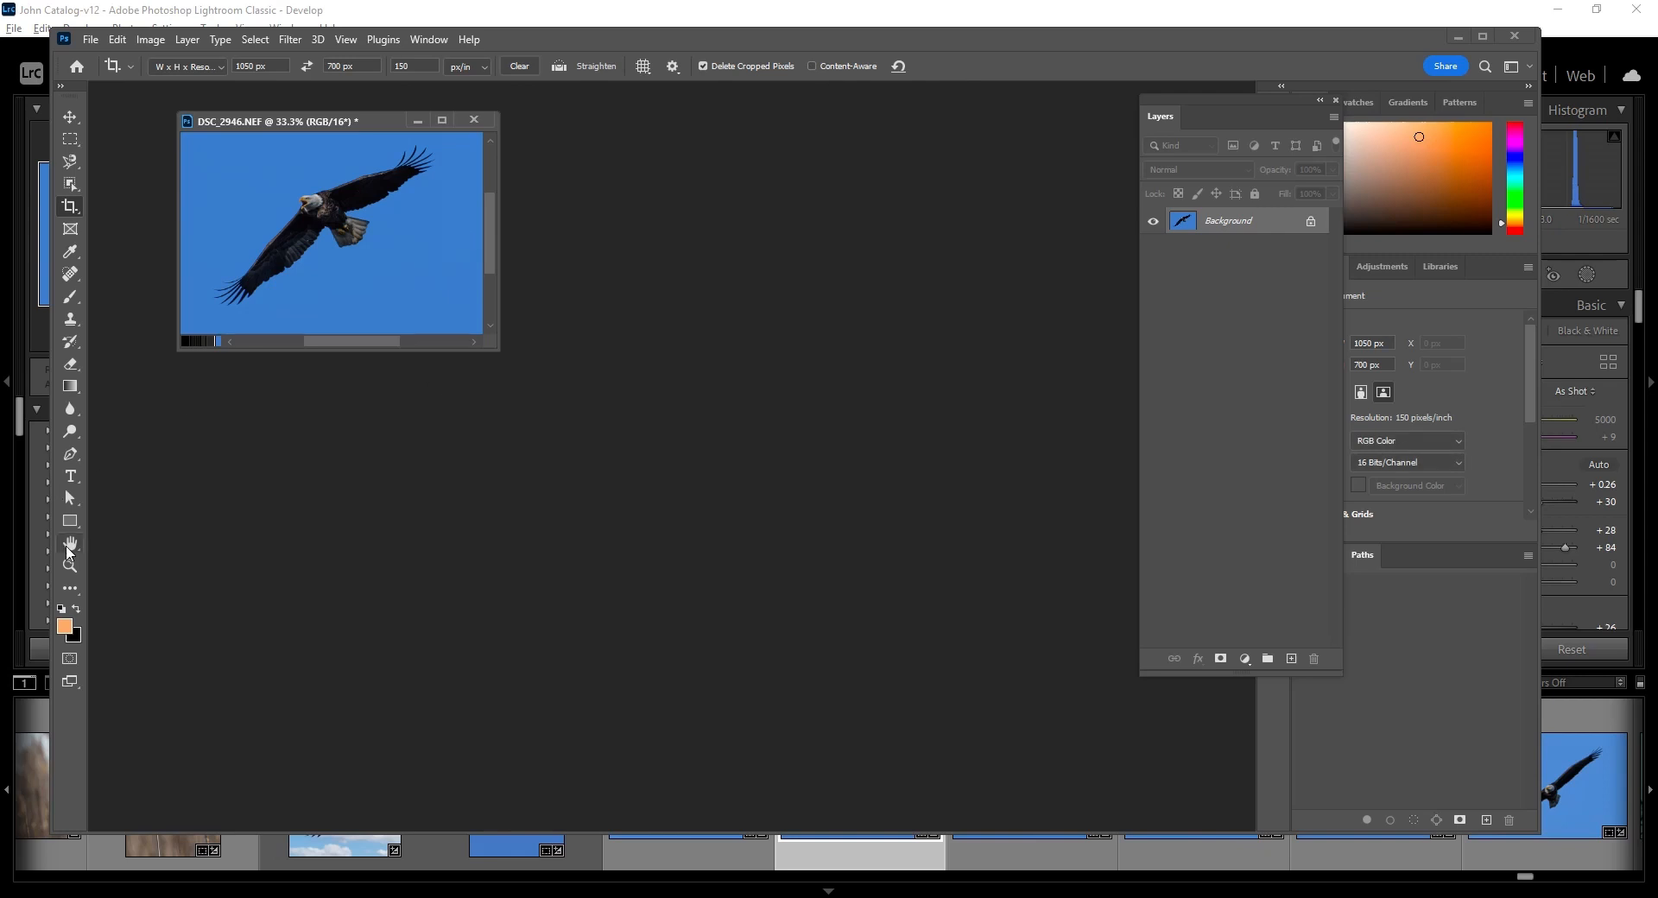
drag(494, 344, 1008, 672)
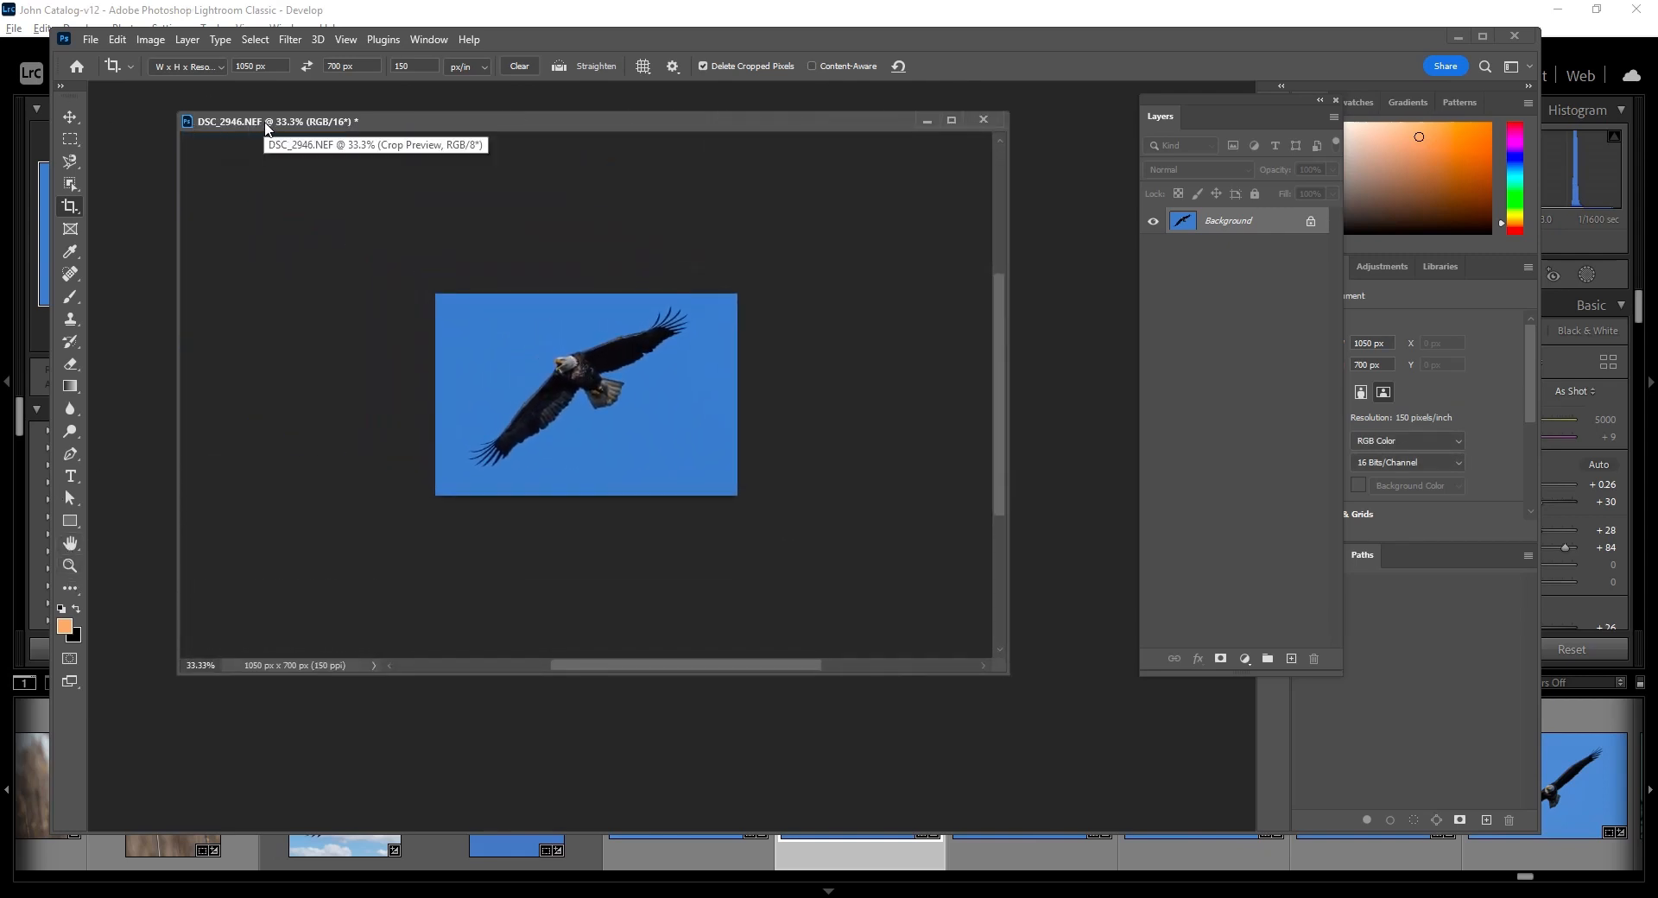
Start saving the cropped photo on the computer and choose the Resizing Demo folder on the desktop as its location.
click(90, 40)
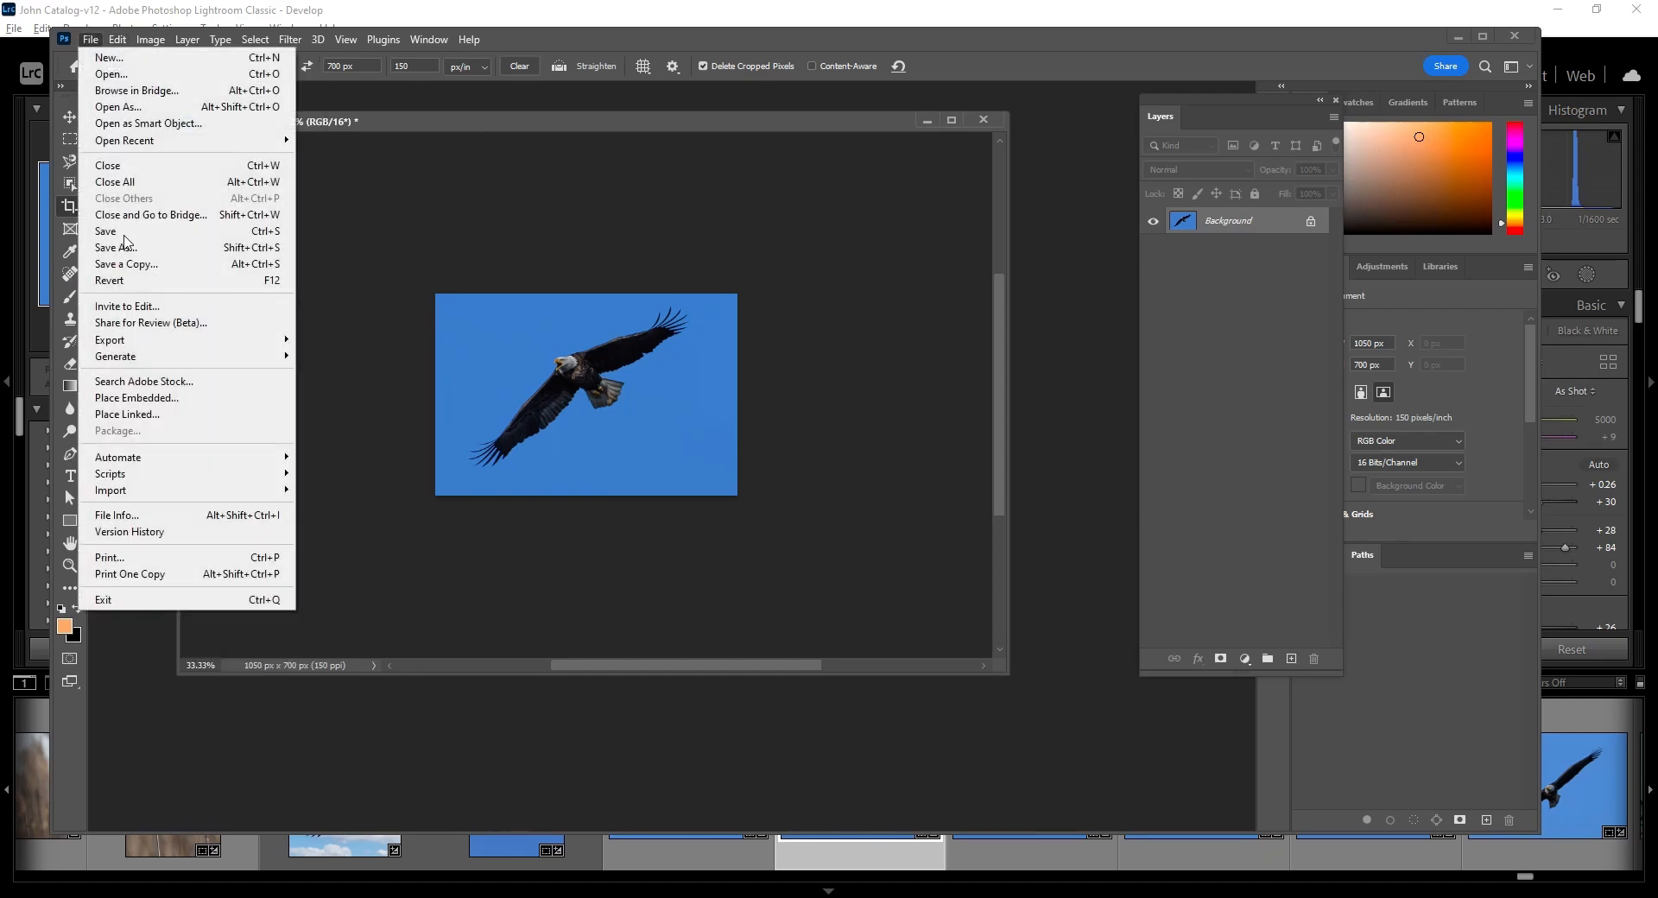
click(127, 250)
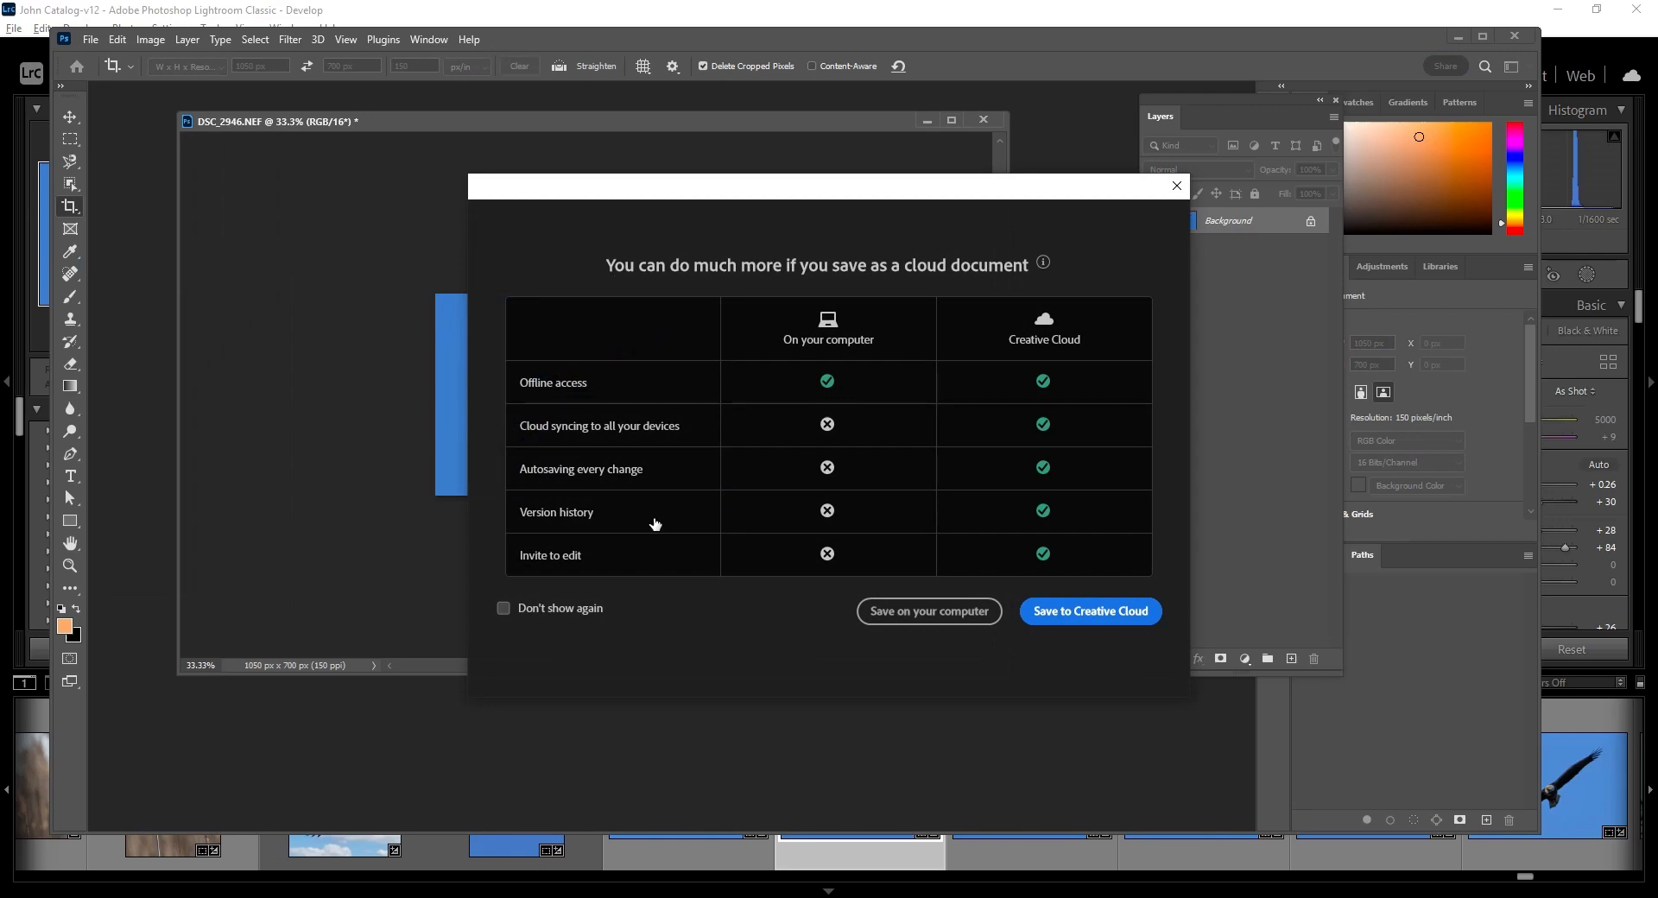
click(928, 611)
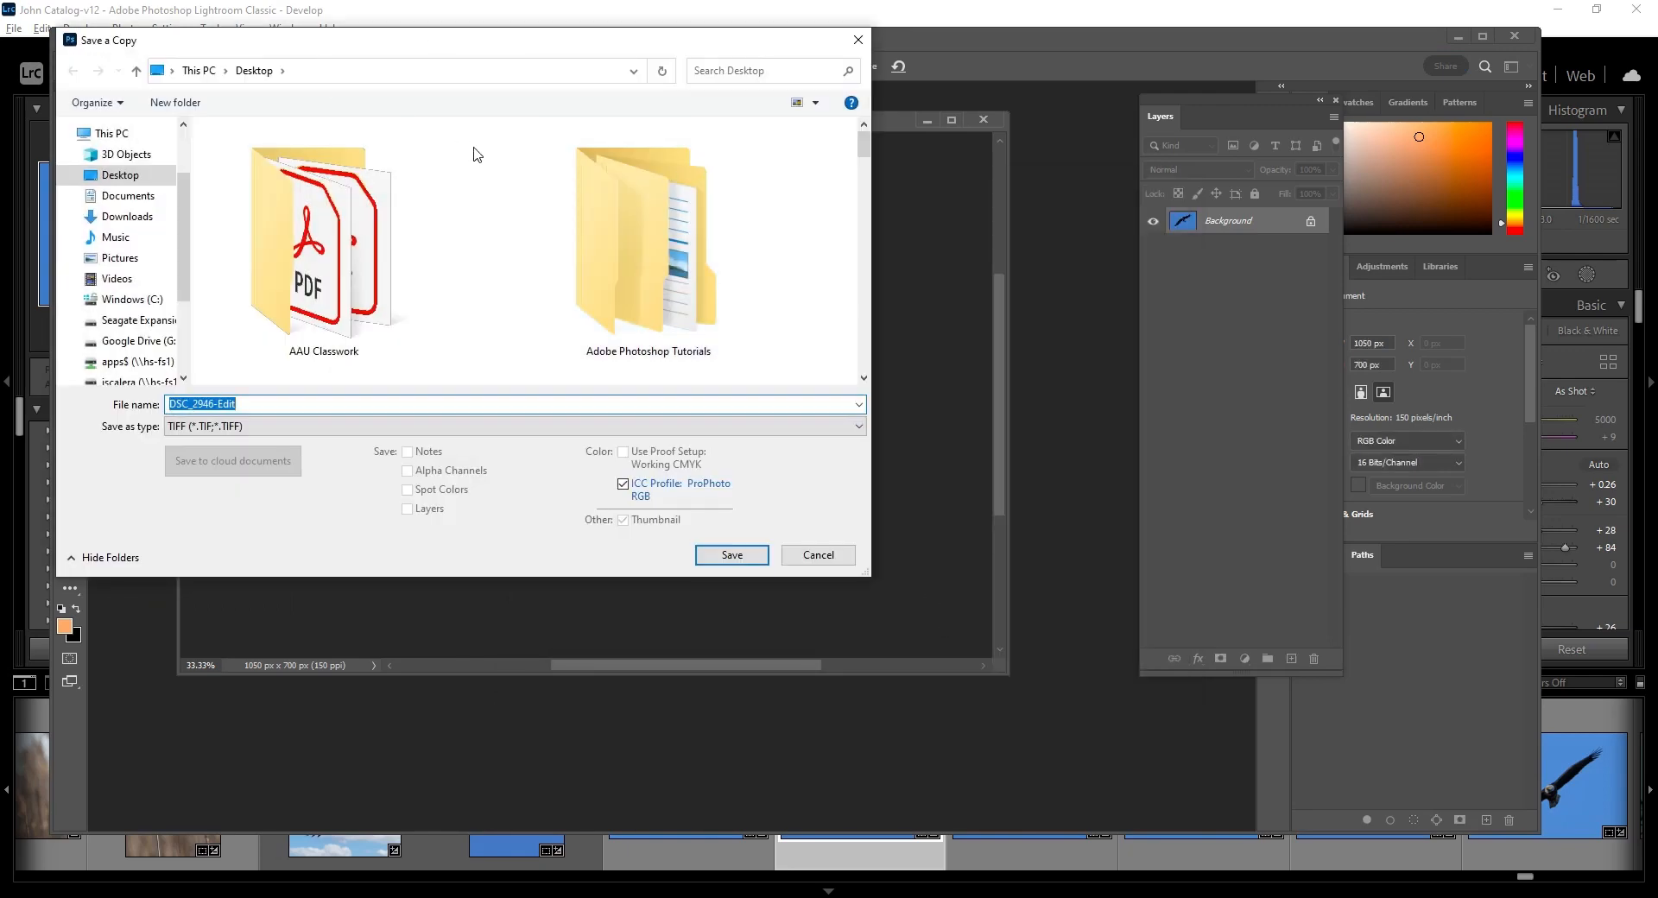
drag(864, 148, 867, 324)
scroll(866, 340, up, 5)
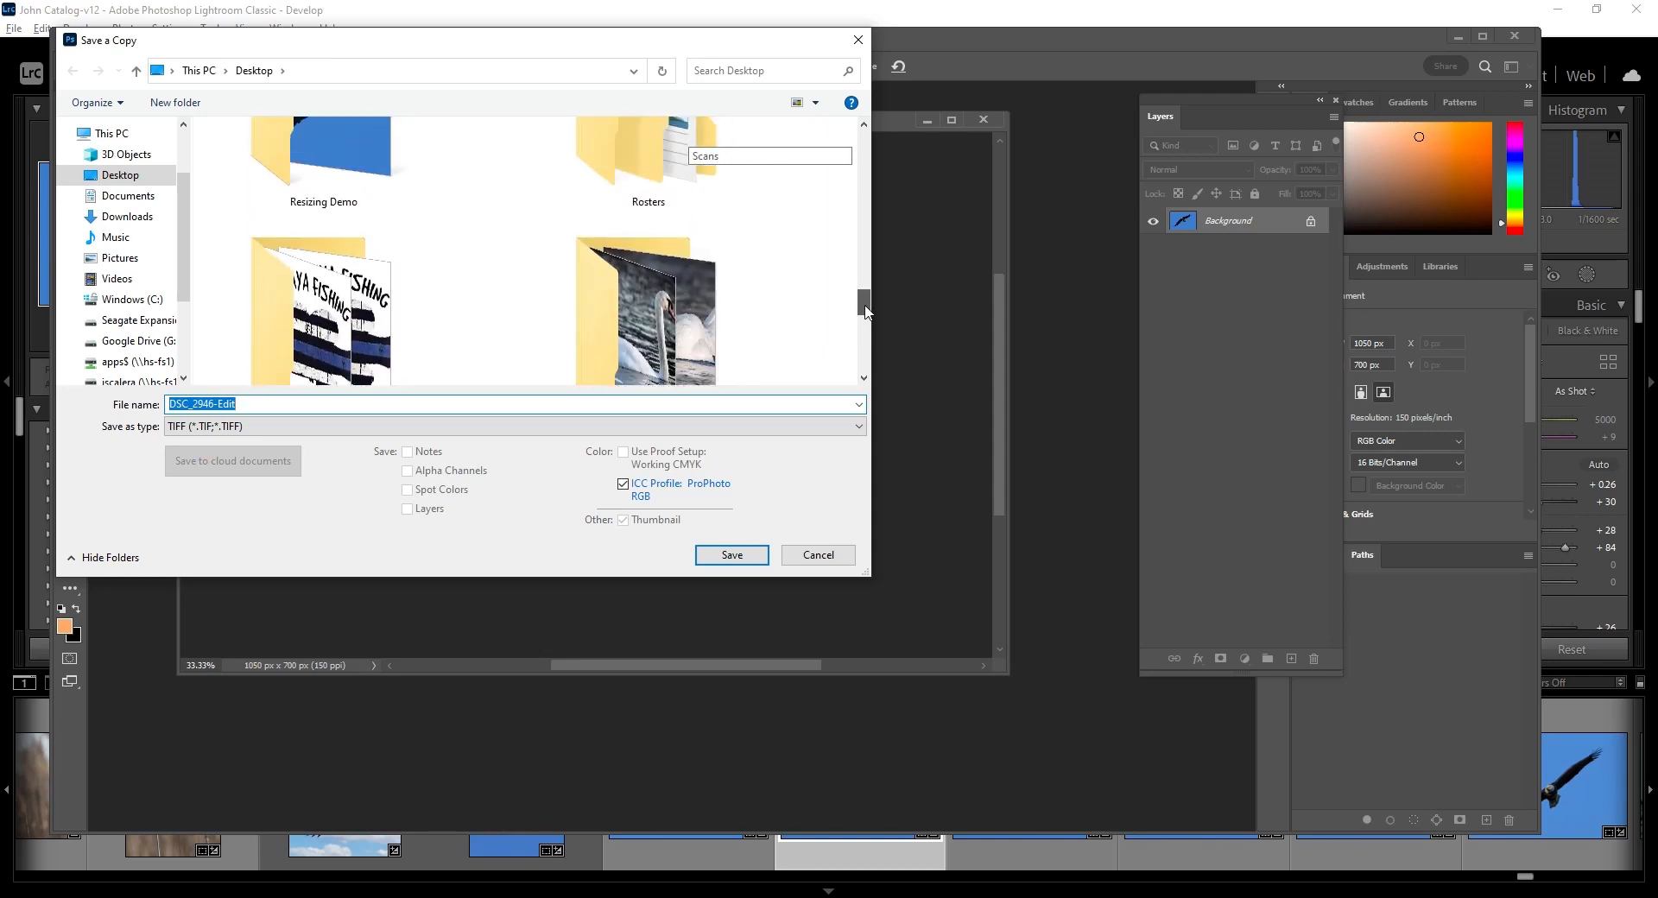
double_click(366, 216)
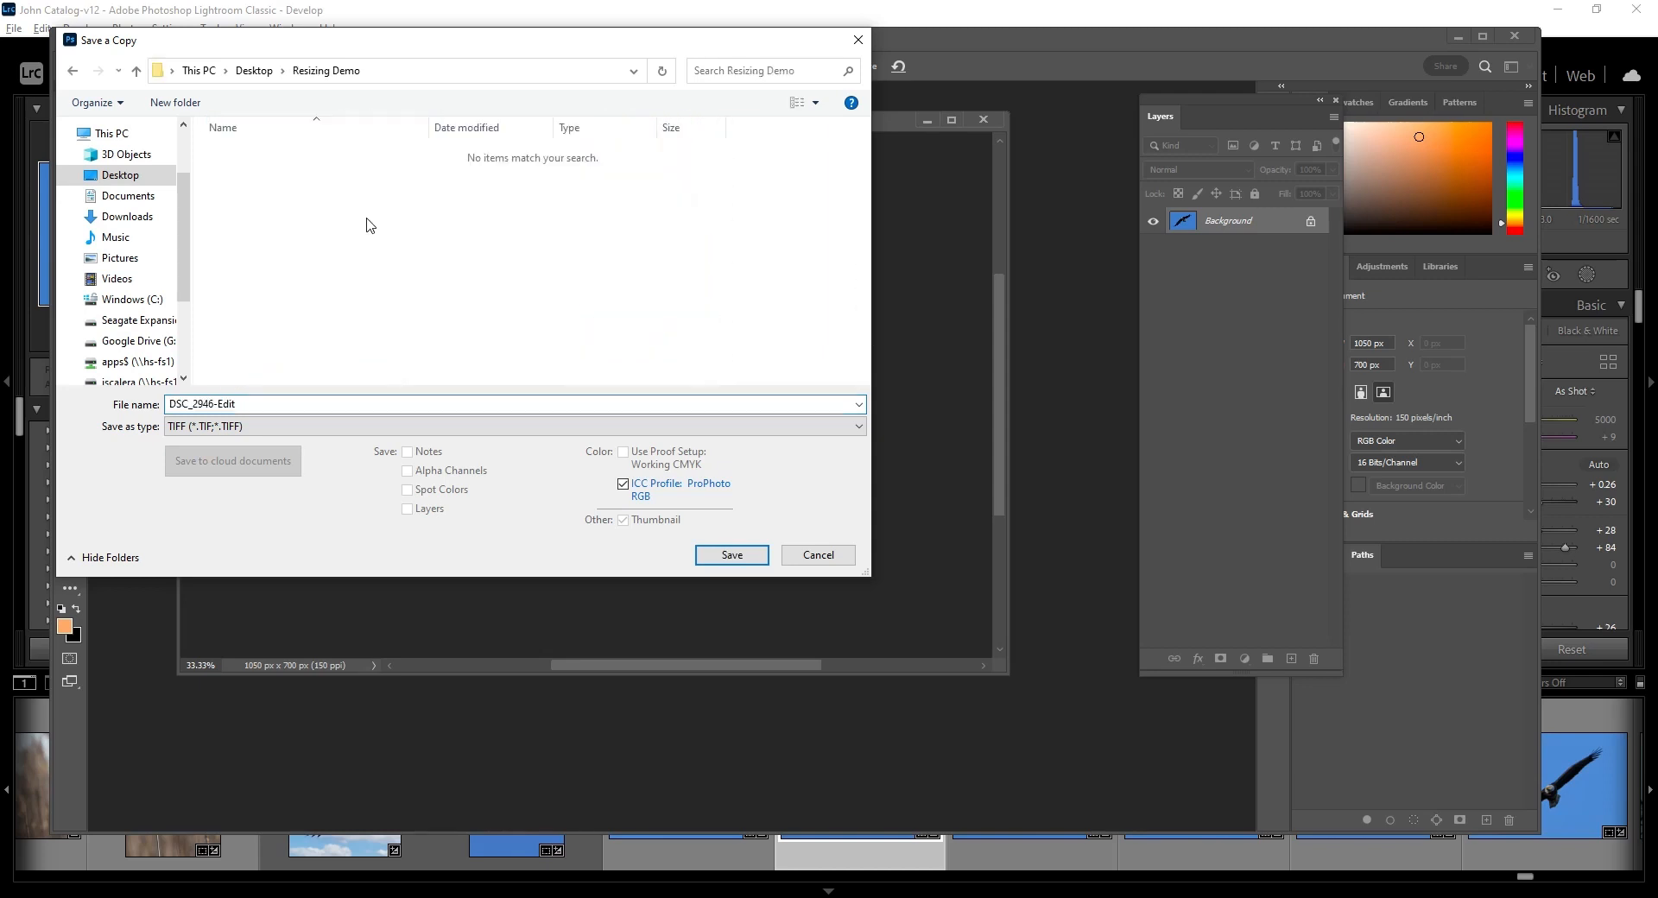
Save the photo as a JPEG named DSC_2946-resize with Maximum quality 12 and the Baseline ("Standard") format.
click(280, 427)
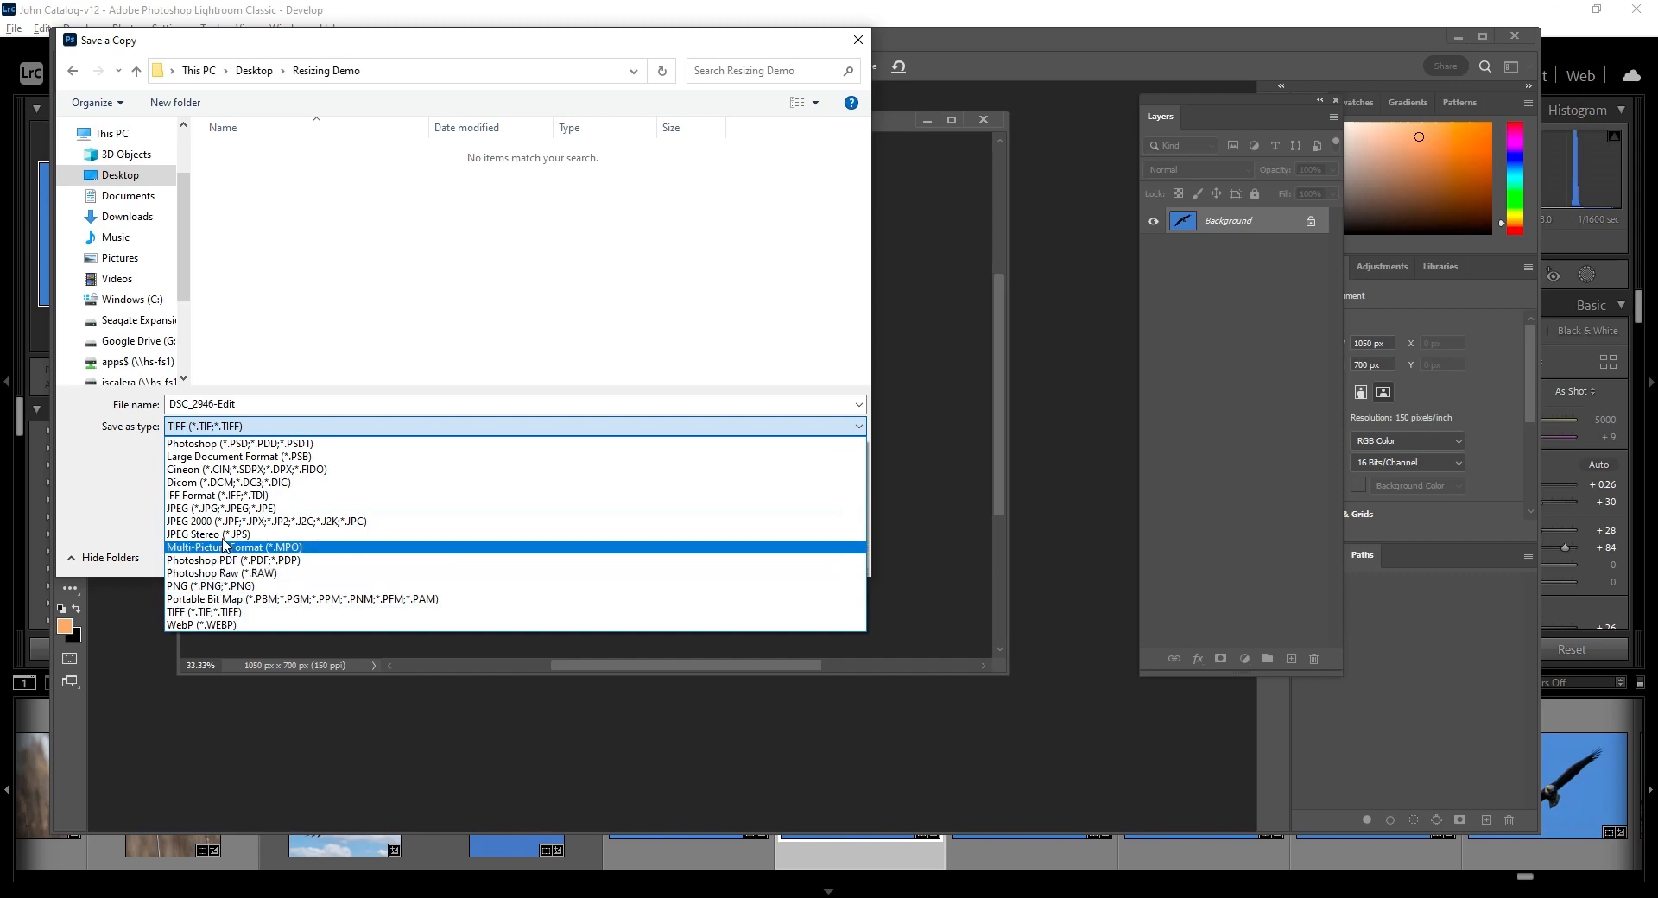
click(215, 508)
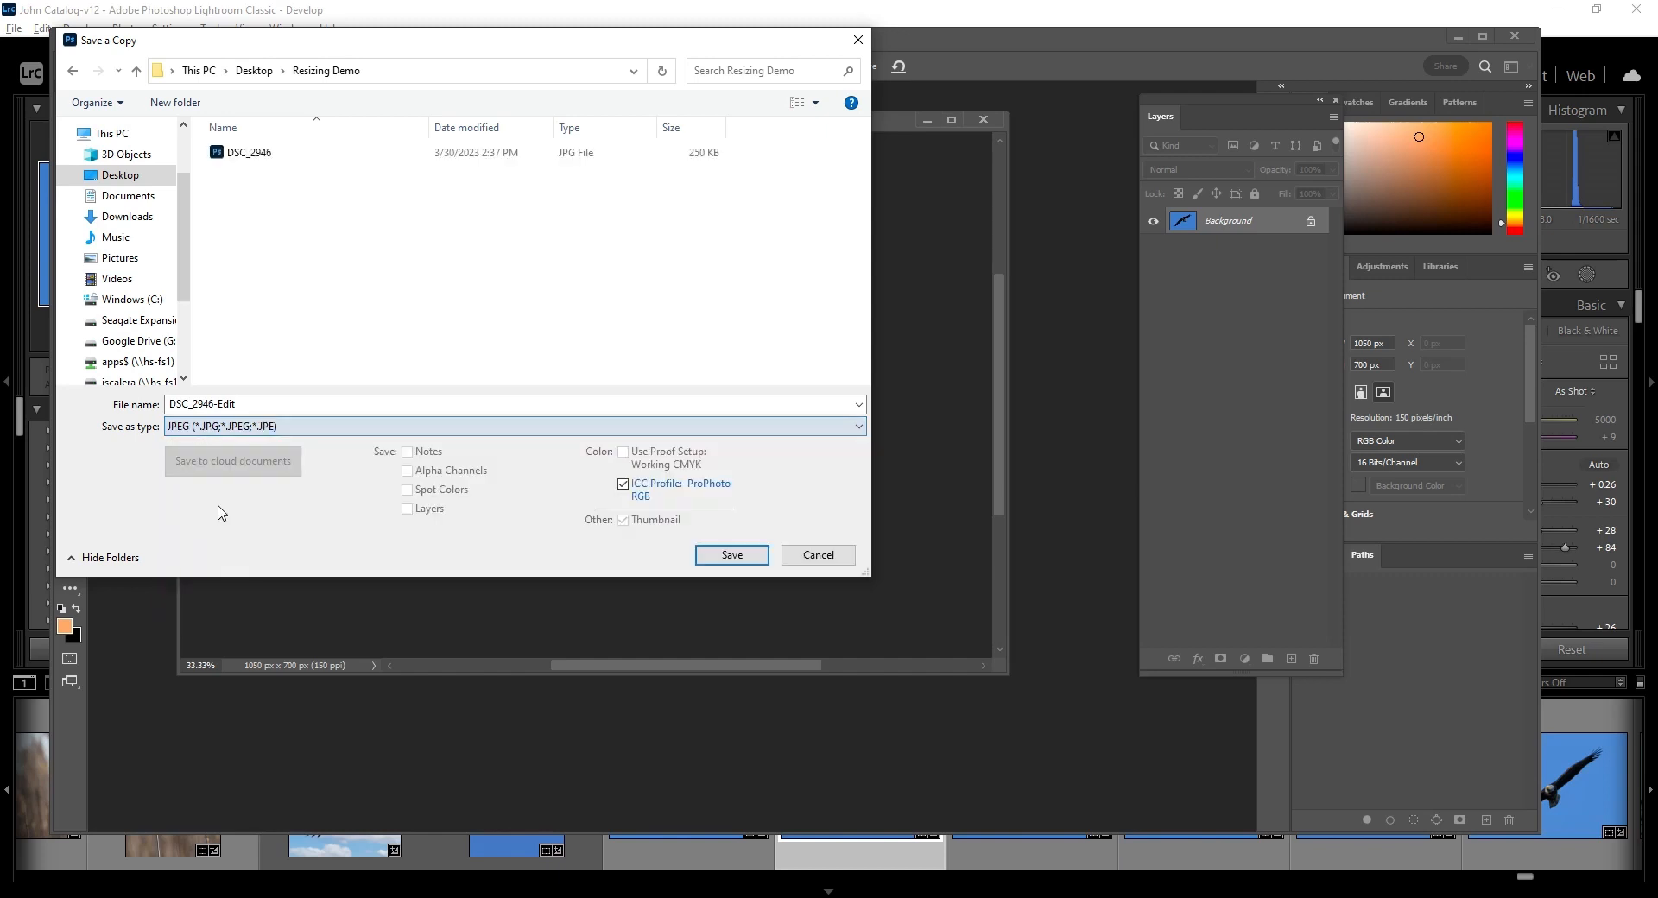
click(292, 404)
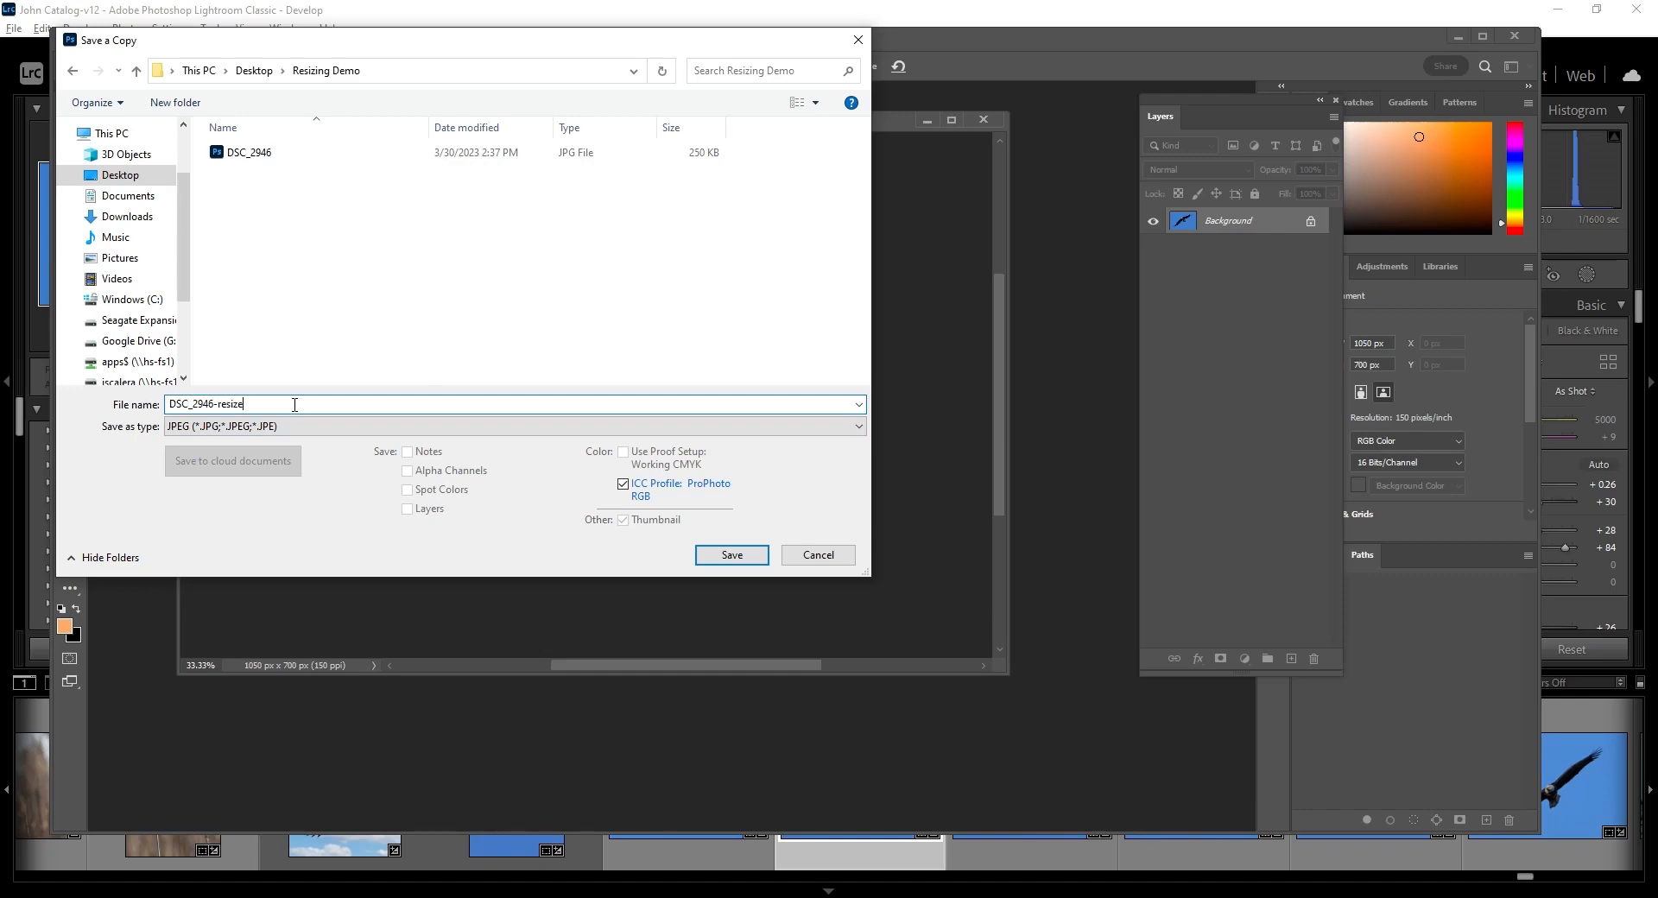
click(706, 554)
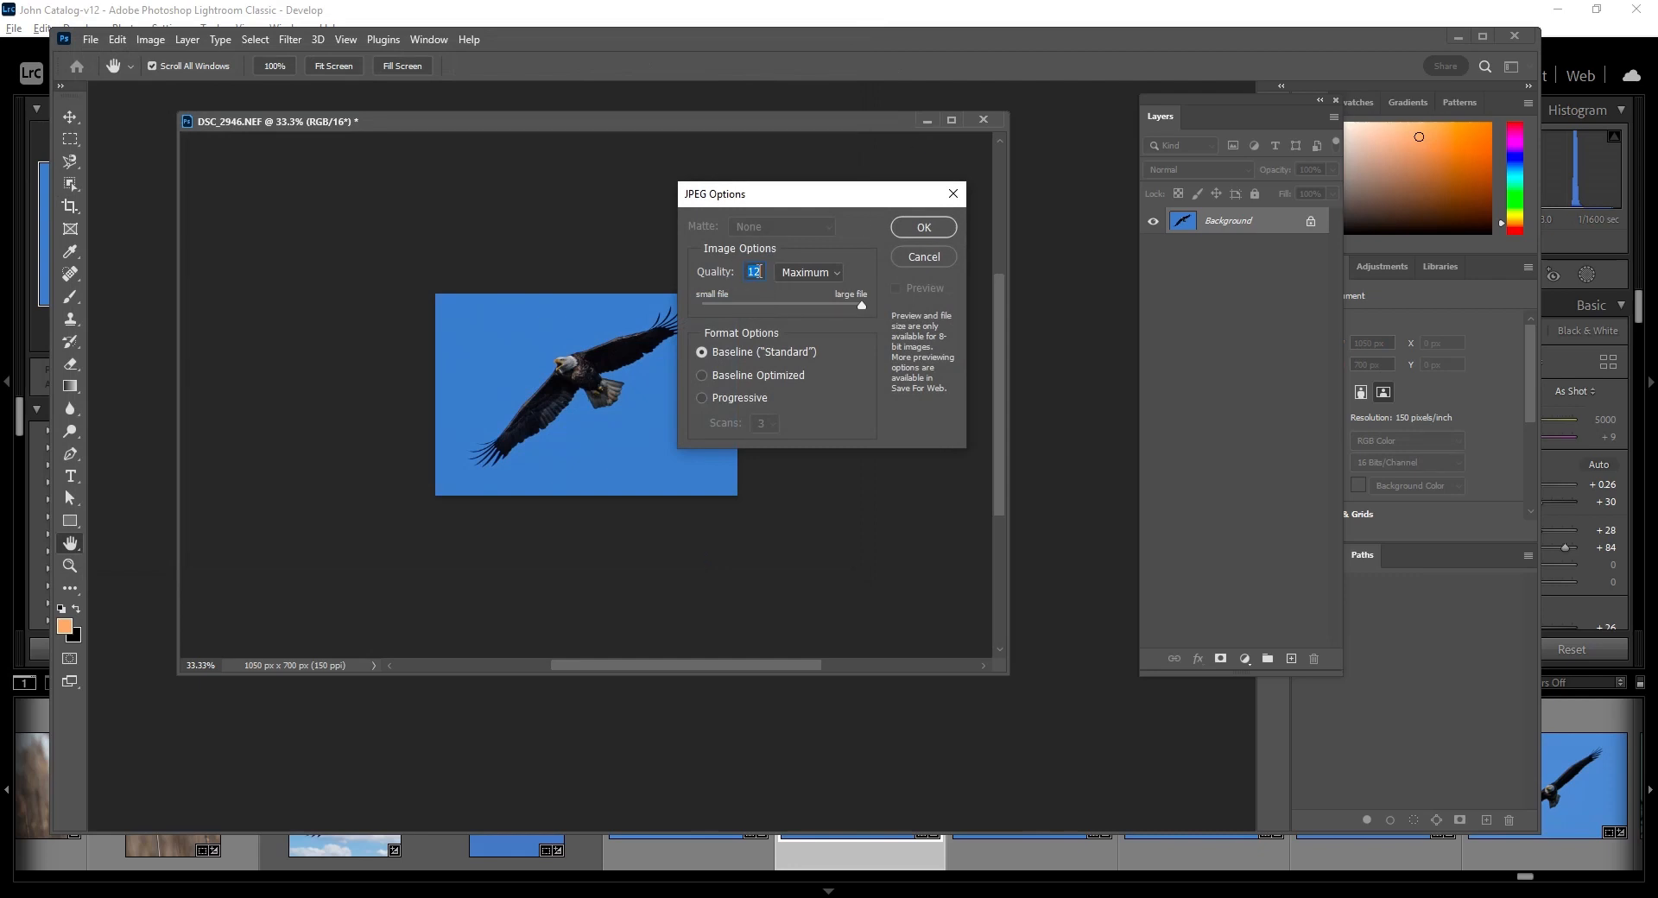
click(922, 228)
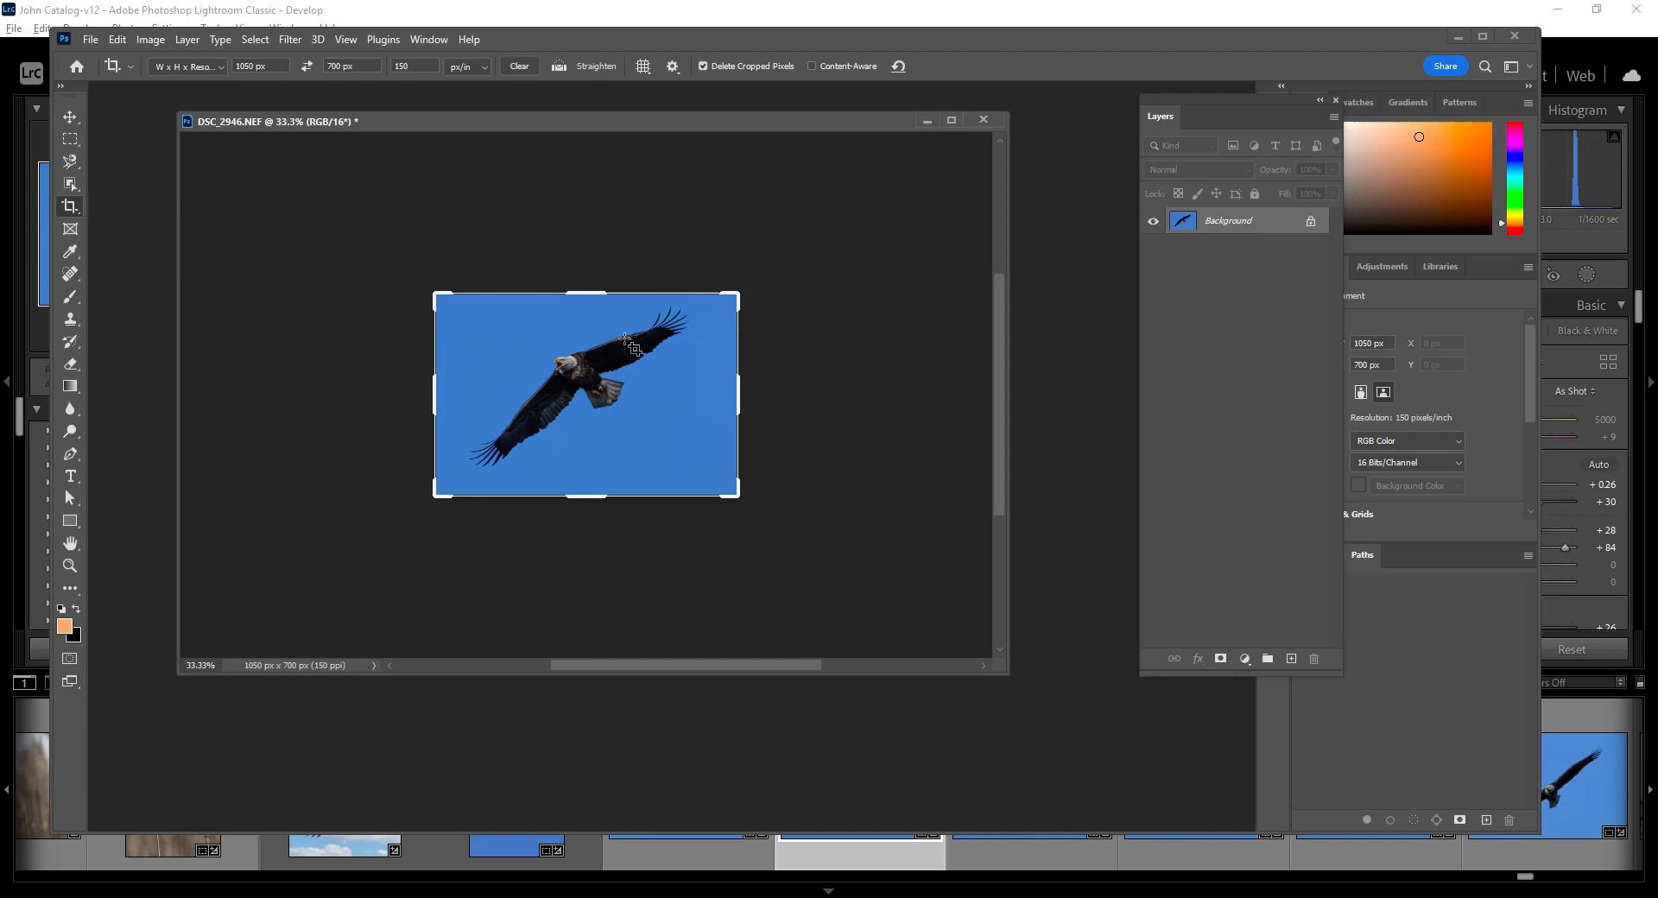
mouse_move(953, 897)
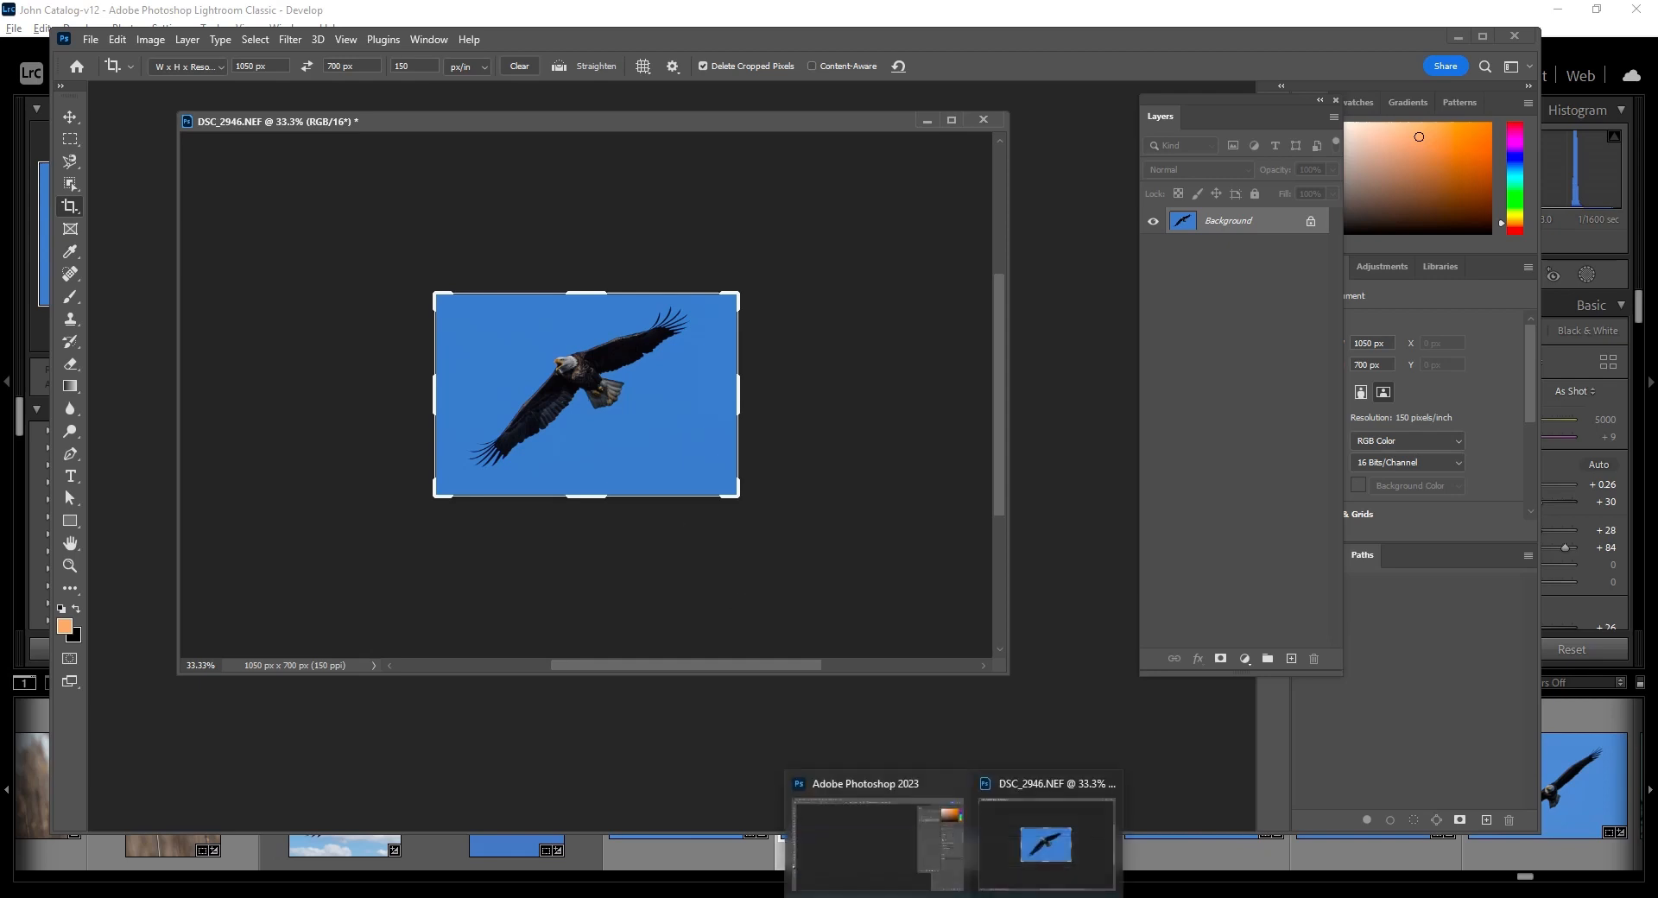
click(1051, 862)
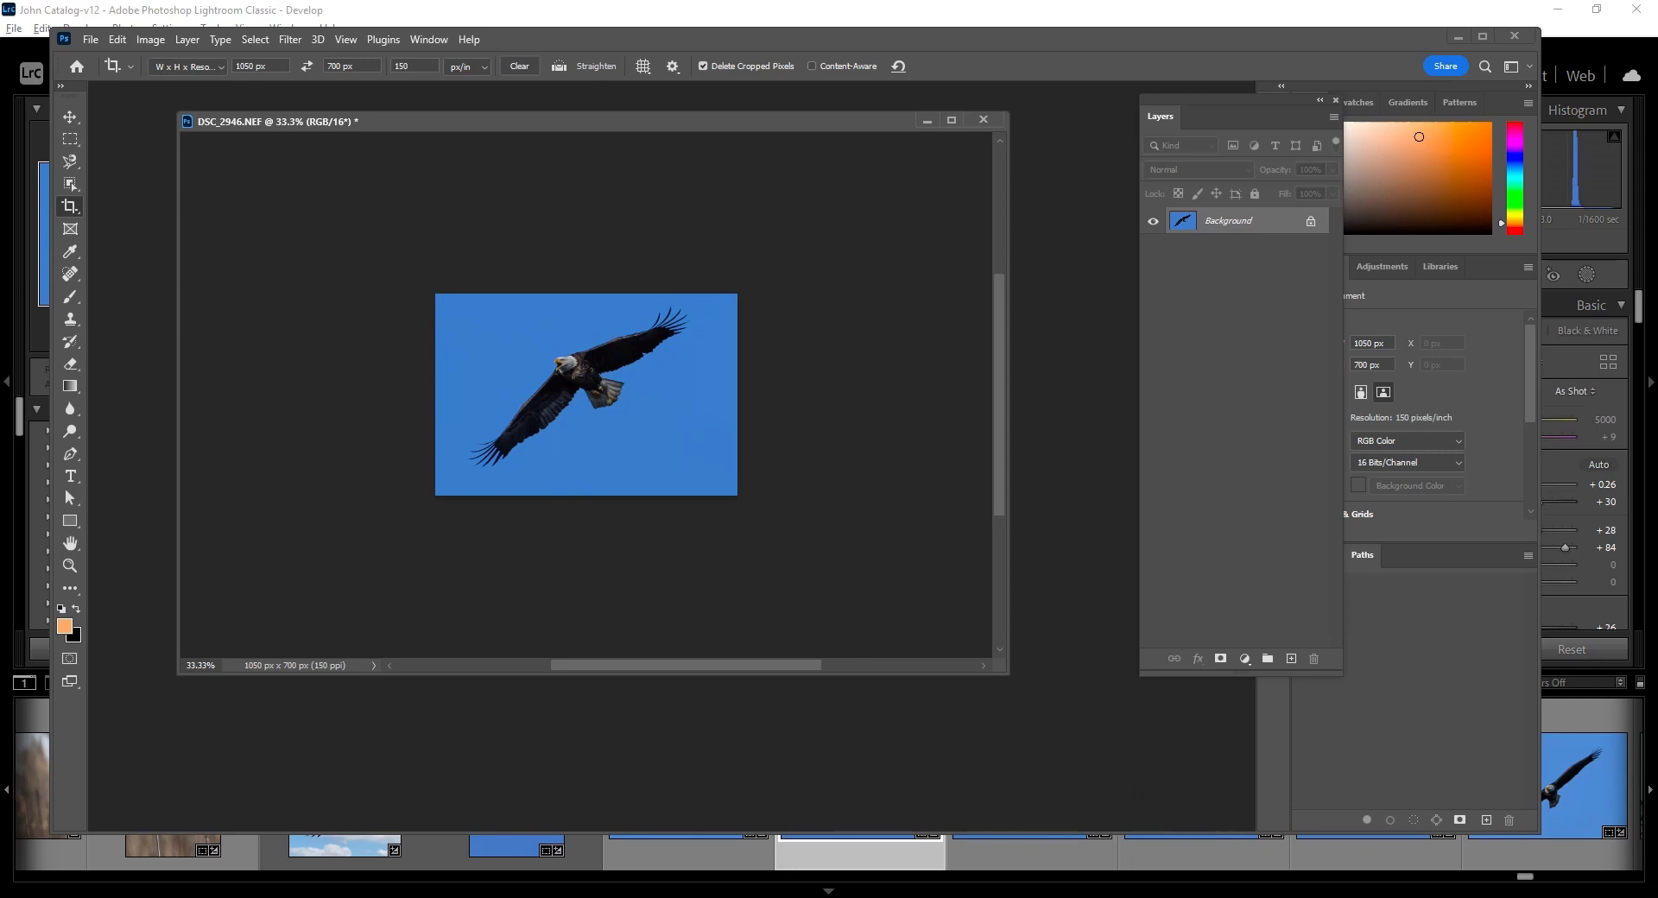
click(1458, 897)
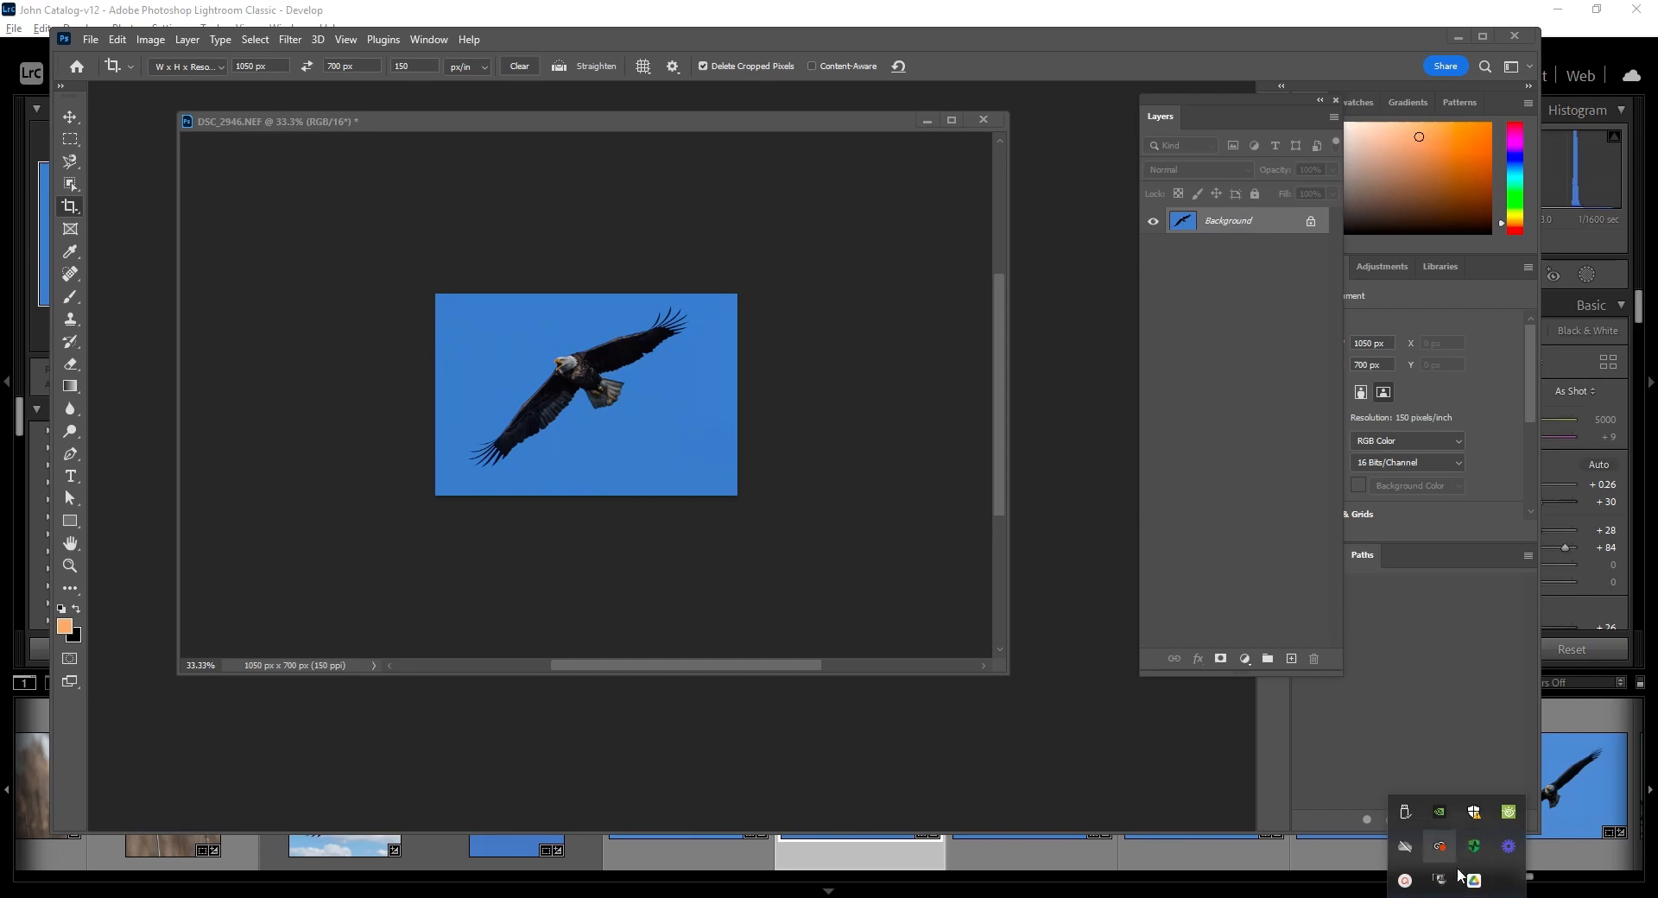